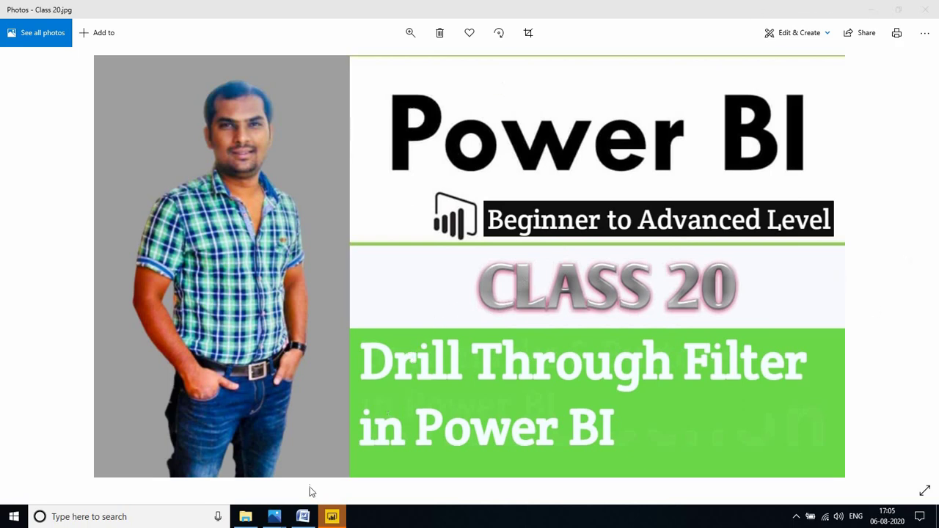
Highlight both drill-through questions in the Word notes, then bring up Power BI's recent sources.
{"action": "left_click", "coordinate": [301, 517]}
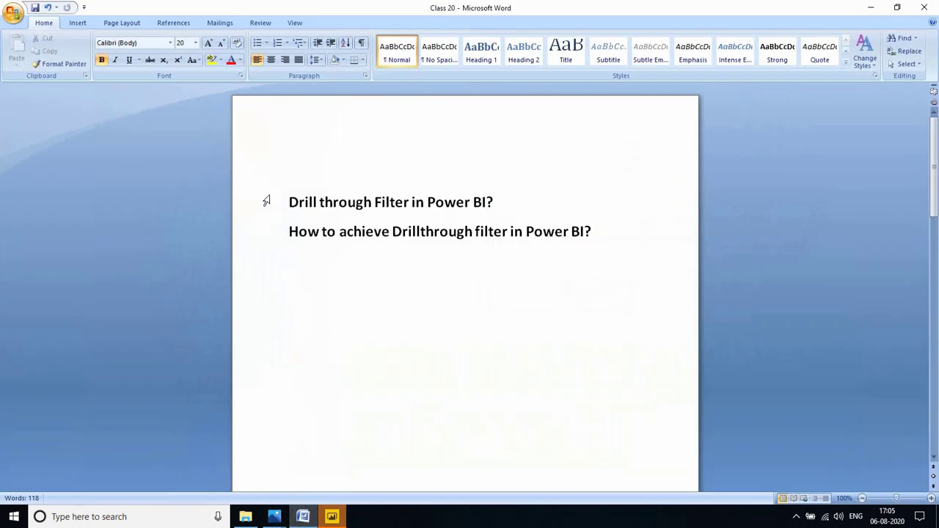
{"action": "mouse_move", "coordinate": [289, 203]}
{"action": "left_mouse_down"}
{"action": "mouse_move", "coordinate": [338, 212]}
{"action": "mouse_move", "coordinate": [530, 205]}
{"action": "left_mouse_up"}
{"action": "left_click", "coordinate": [393, 311]}
{"action": "mouse_move", "coordinate": [289, 232]}
{"action": "left_mouse_down"}
{"action": "mouse_move", "coordinate": [394, 244]}
{"action": "mouse_move", "coordinate": [627, 228]}
{"action": "left_mouse_up"}
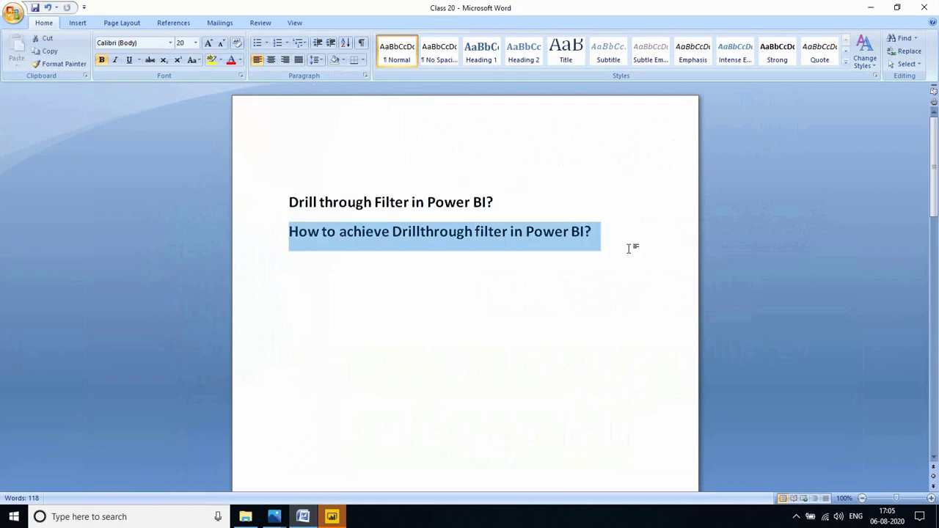
{"action": "mouse_move", "coordinate": [331, 517]}
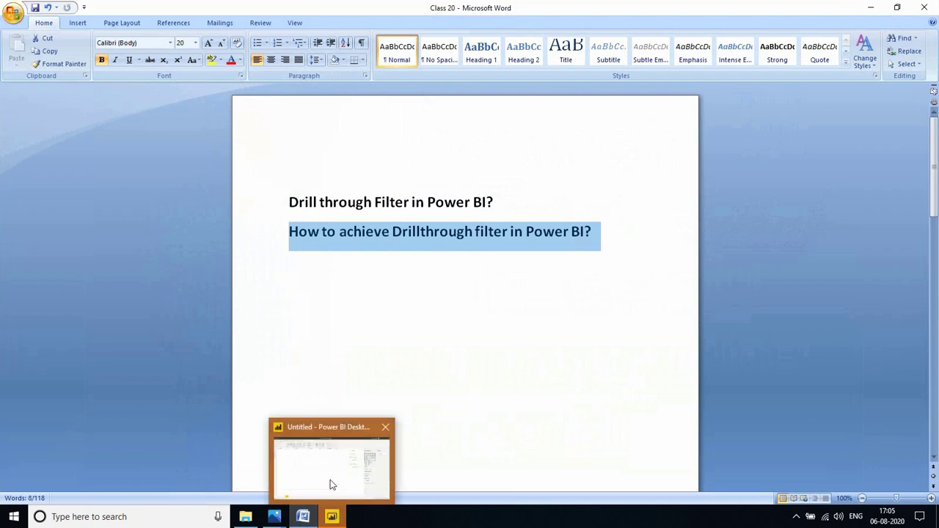
{"action": "left_click", "coordinate": [331, 482]}
{"action": "left_click", "coordinate": [245, 78]}
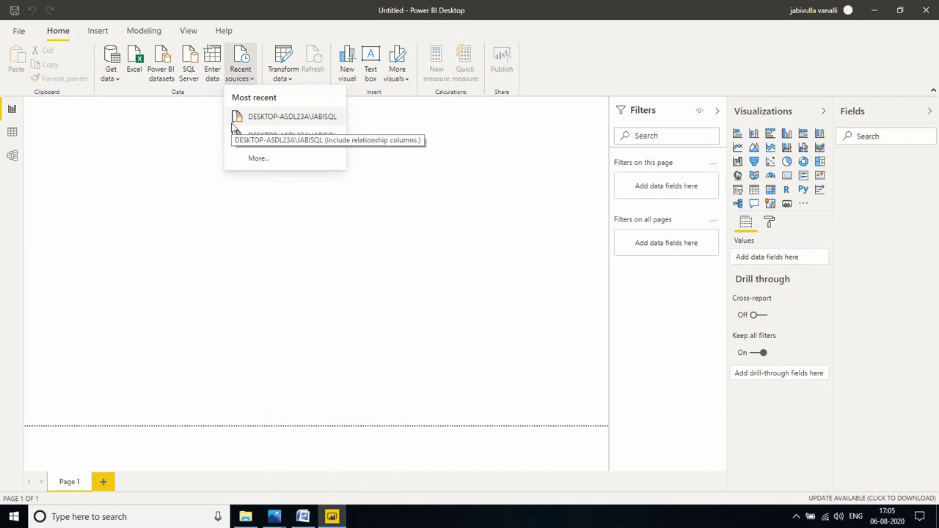
Reconnect to the recent SQL Server source listing AdventureWorksDW2017 and NORTHWND.
{"action": "left_click", "coordinate": [301, 119]}
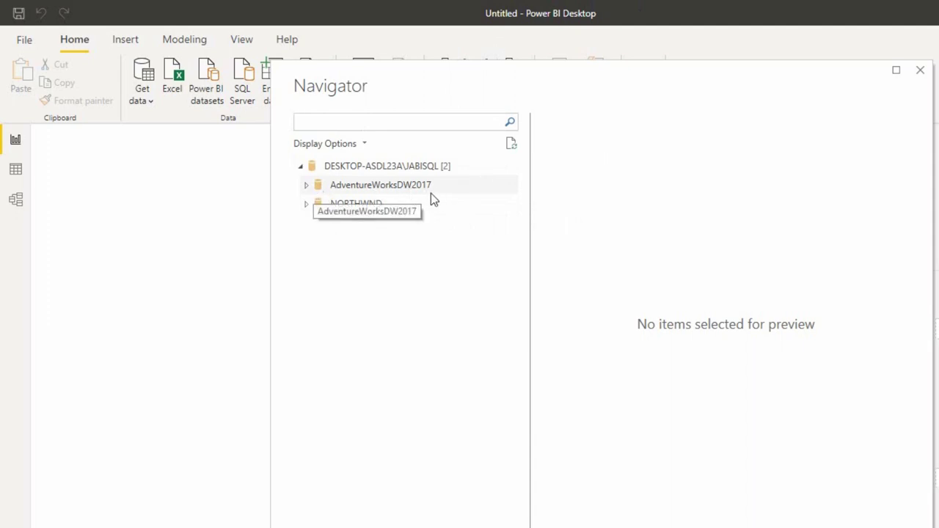
Select DimCustomer, DimDate, DimGeography, FactInternetSales and FactResellerSales from AdventureWorksDW2017 and load them.
{"action": "left_click", "coordinate": [305, 190]}
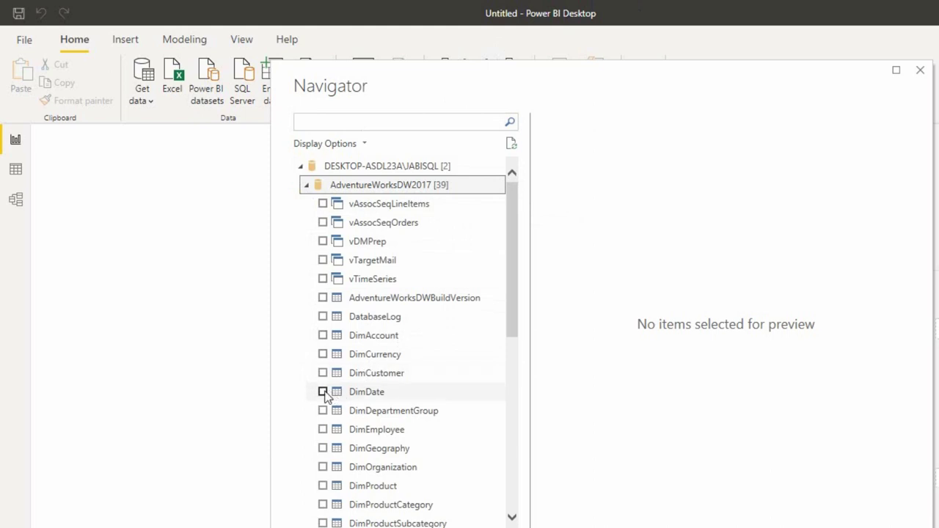
{"action": "left_click", "coordinate": [322, 396]}
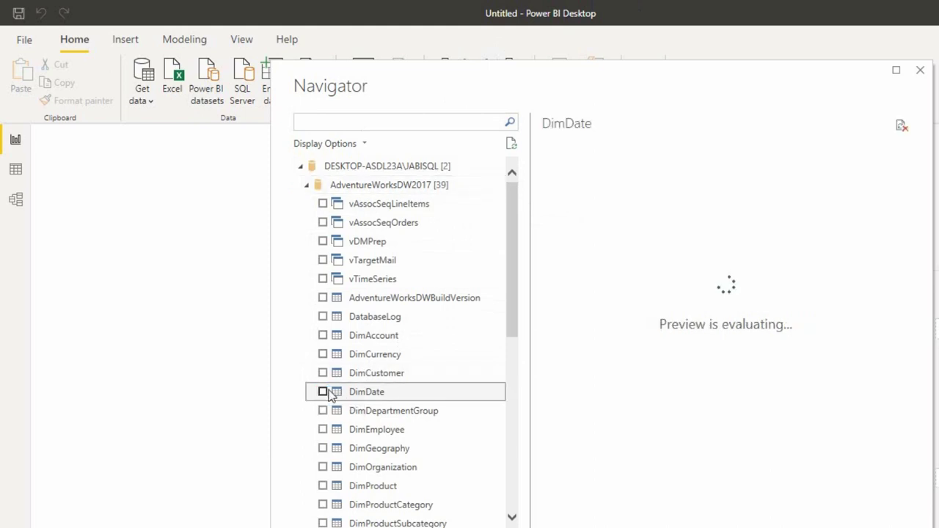
{"action": "left_click", "coordinate": [323, 373]}
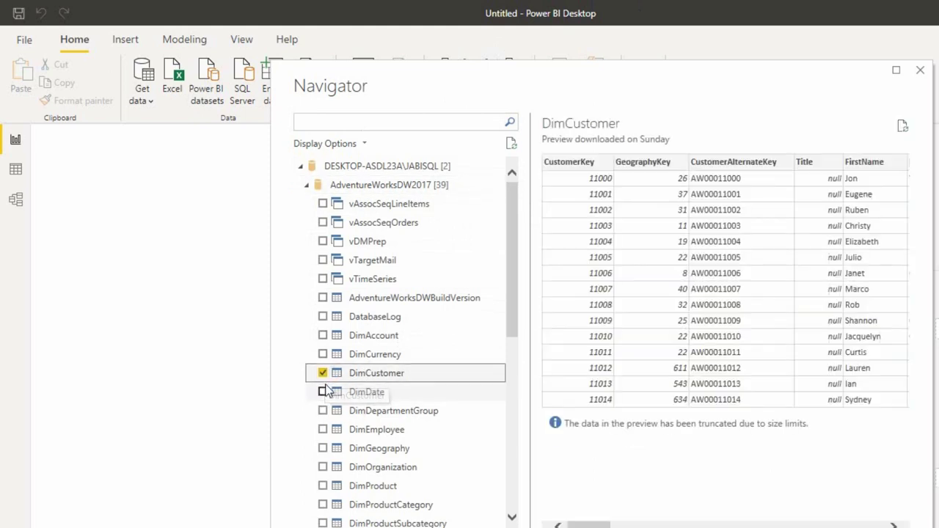
{"action": "left_click", "coordinate": [323, 392]}
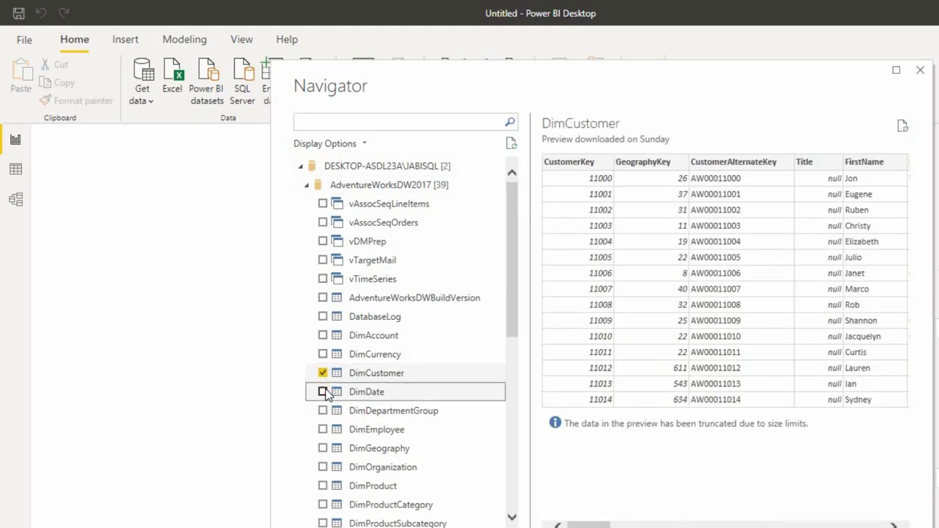
{"action": "left_click", "coordinate": [324, 448]}
{"action": "scroll", "coordinate": [397, 431], "scroll_direction": "down", "scroll_amount": 1}
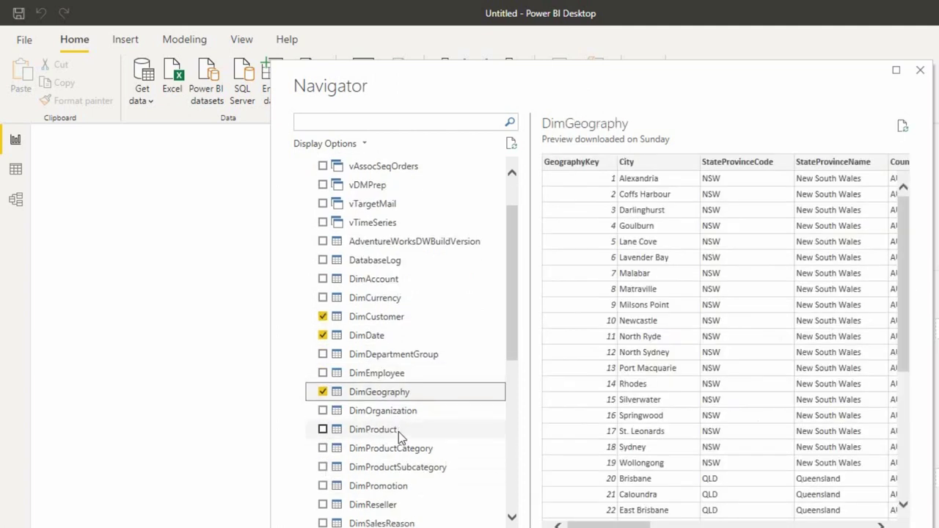
{"action": "scroll", "coordinate": [399, 431], "scroll_direction": "down", "scroll_amount": 3}
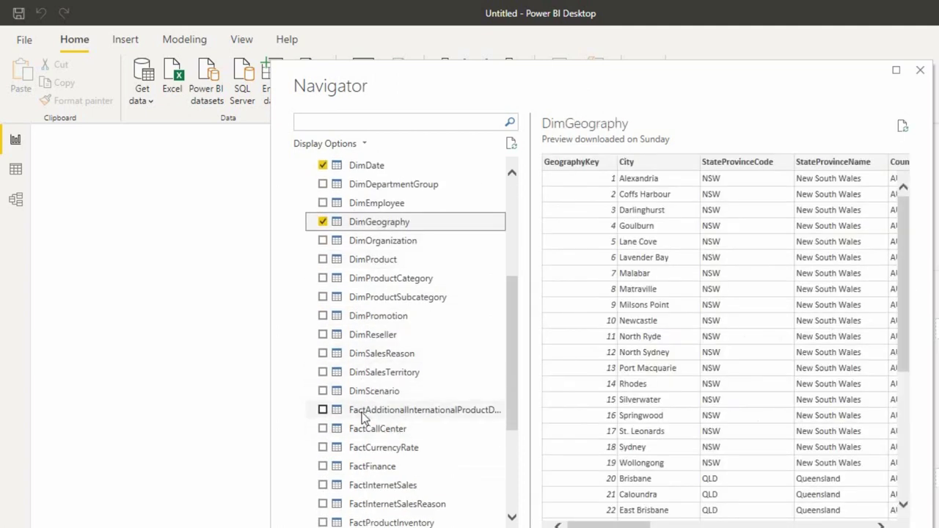
{"action": "scroll", "coordinate": [363, 418], "scroll_direction": "down", "scroll_amount": 1}
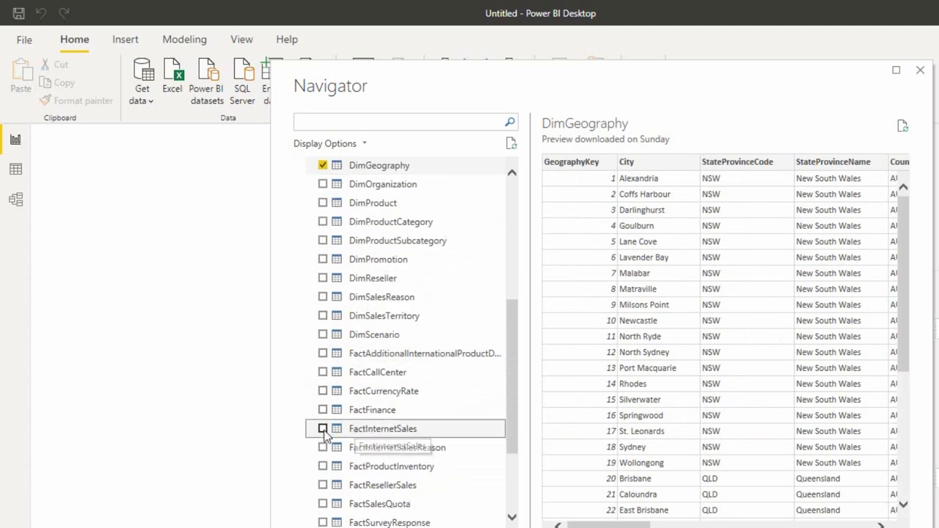
{"action": "left_click", "coordinate": [324, 429]}
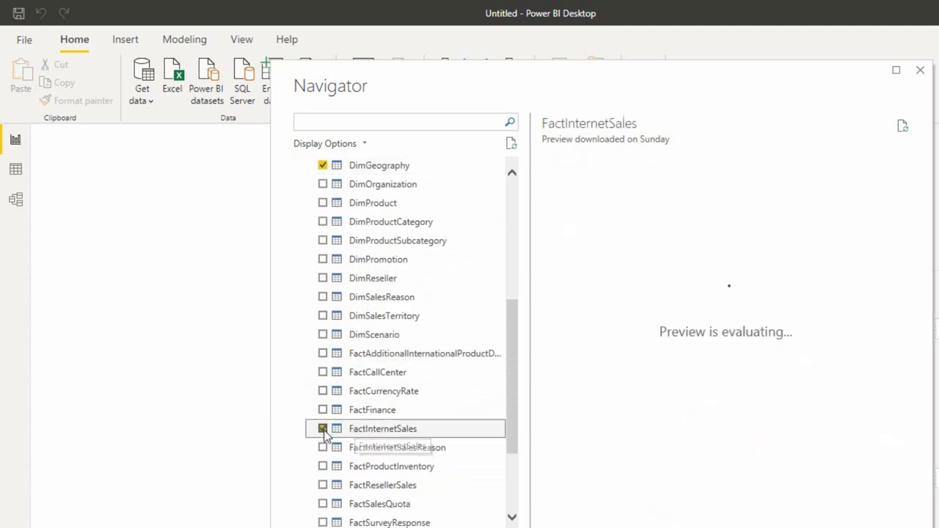
{"action": "left_click", "coordinate": [323, 485]}
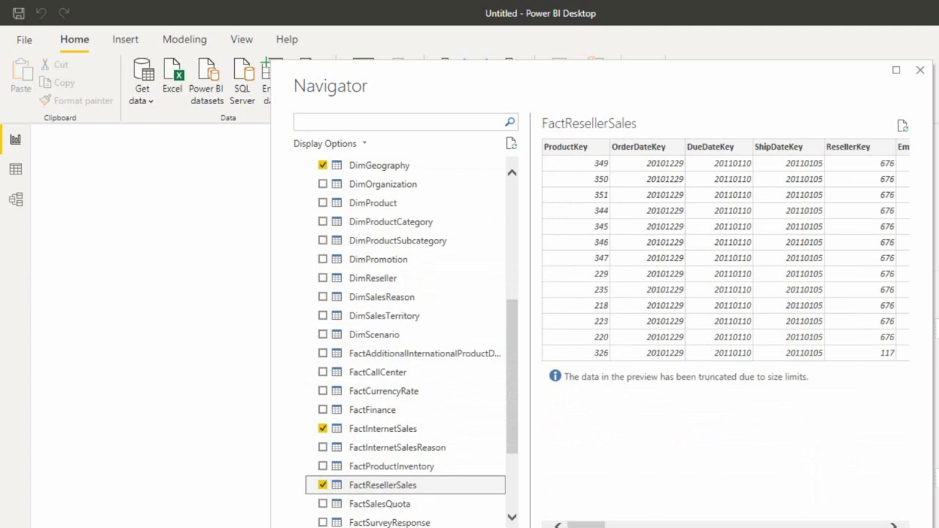
{"action": "left_click", "coordinate": [756, 443]}
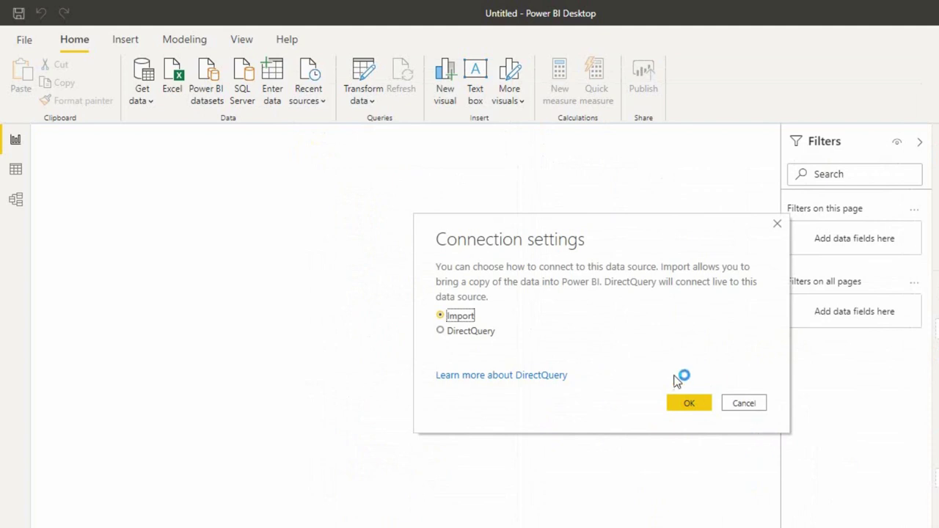
Confirm Import mode so the five tables load into the Fields pane.
{"action": "left_click", "coordinate": [690, 405]}
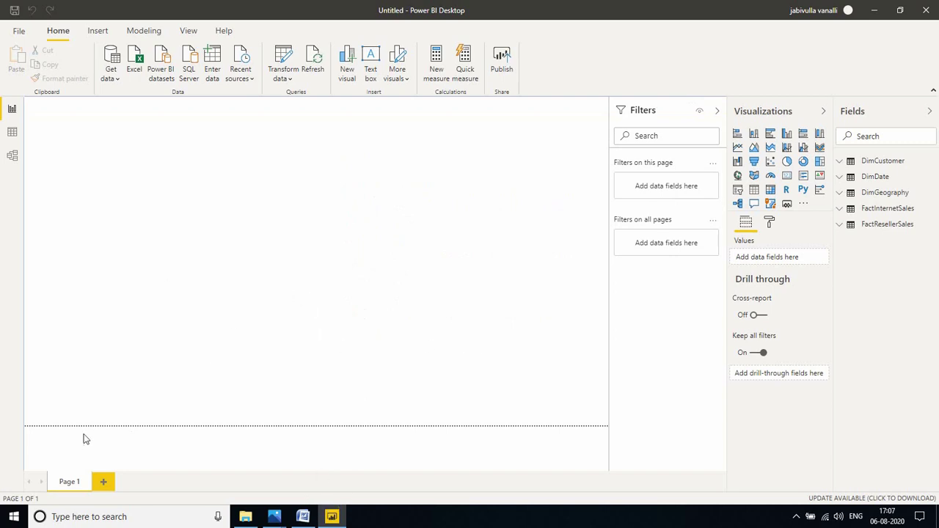
Glance at the Word notes, then rename the first report page to Home.
{"action": "left_click", "coordinate": [303, 516]}
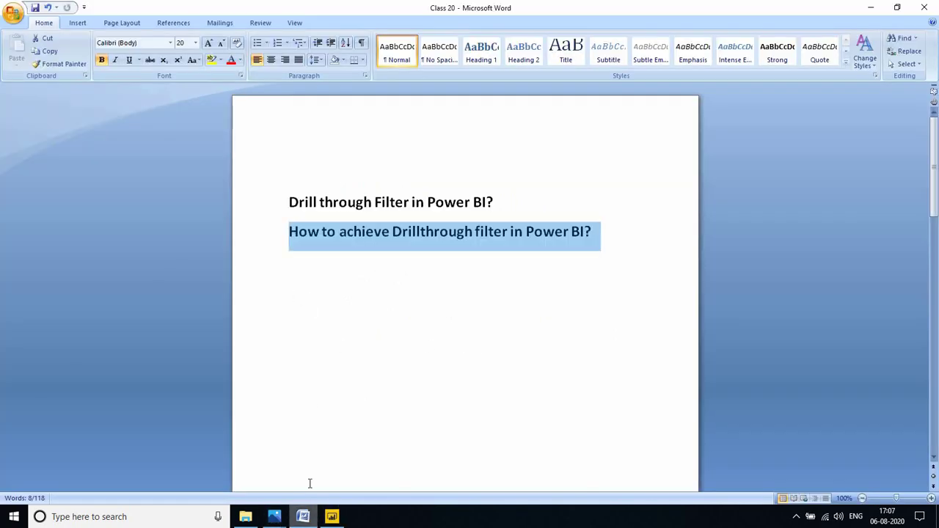
{"action": "left_click", "coordinate": [388, 269]}
{"action": "left_click", "coordinate": [332, 517]}
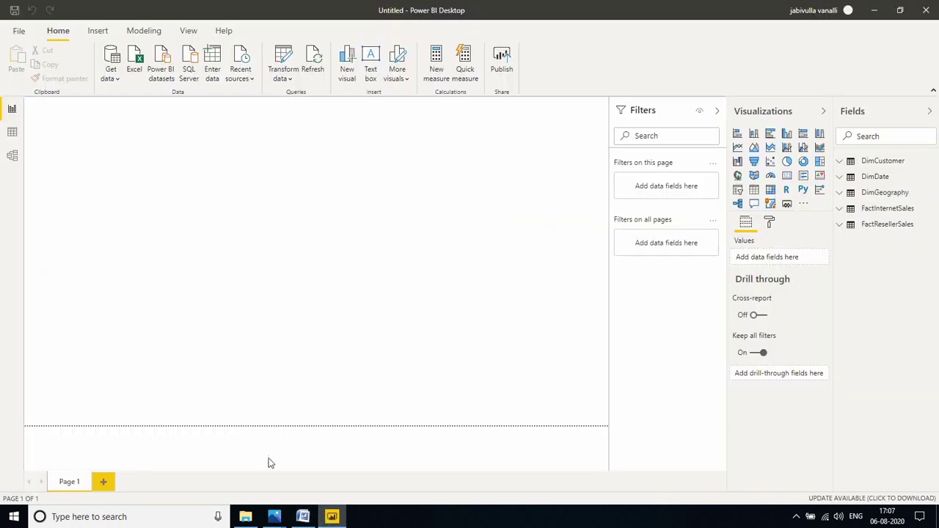
{"action": "double_click", "coordinate": [81, 481]}
{"action": "type", "text": "Home"}
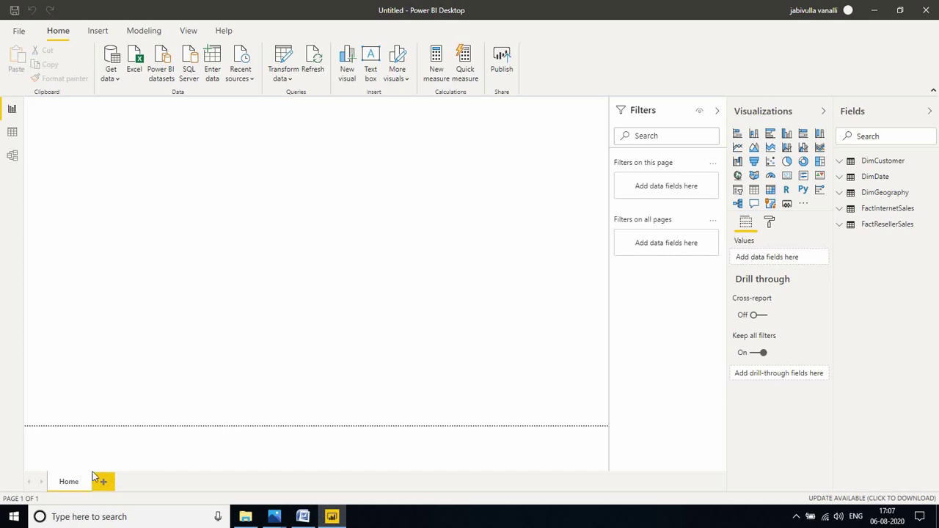
Add two new pages, ordered Page 1 then Page 2.
{"action": "left_click", "coordinate": [102, 482]}
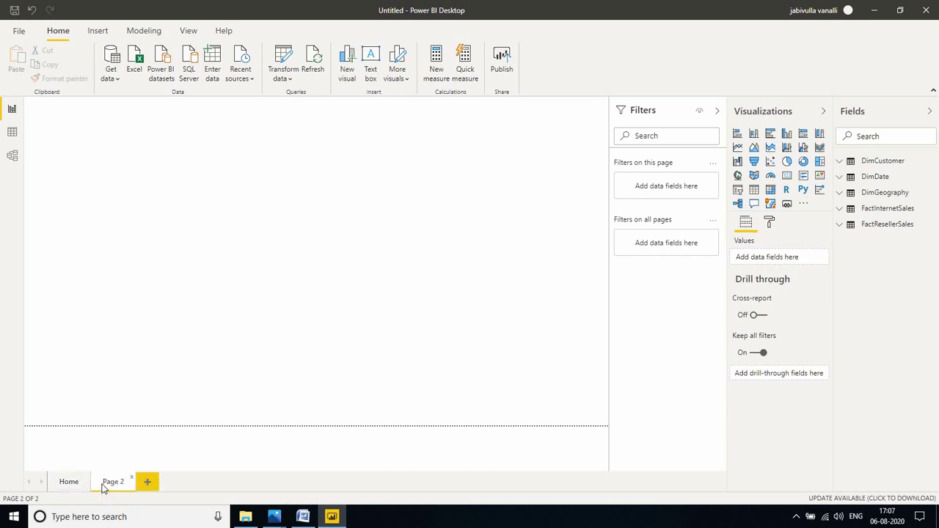
{"action": "left_click", "coordinate": [152, 484]}
{"action": "left_click_drag", "start_coordinate": [162, 491], "coordinate": [114, 486]}
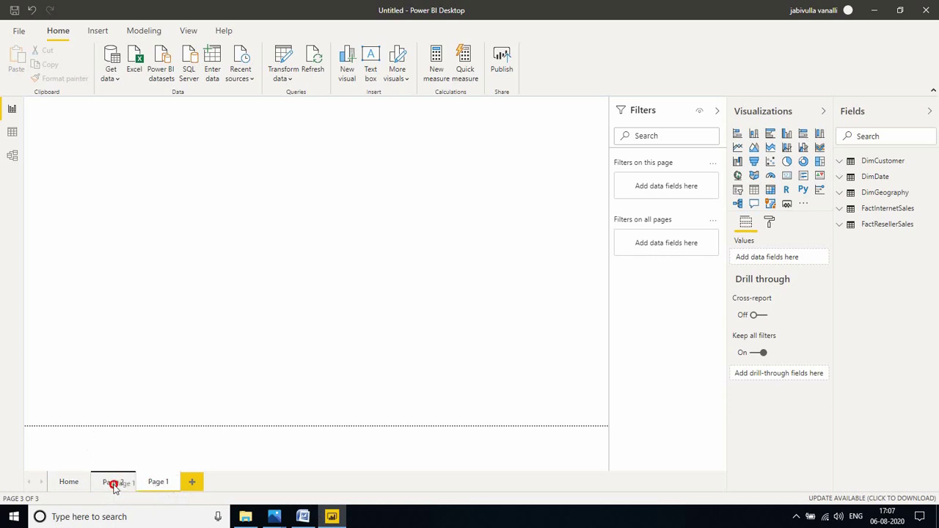
{"action": "mouse_move", "coordinate": [881, 177]}
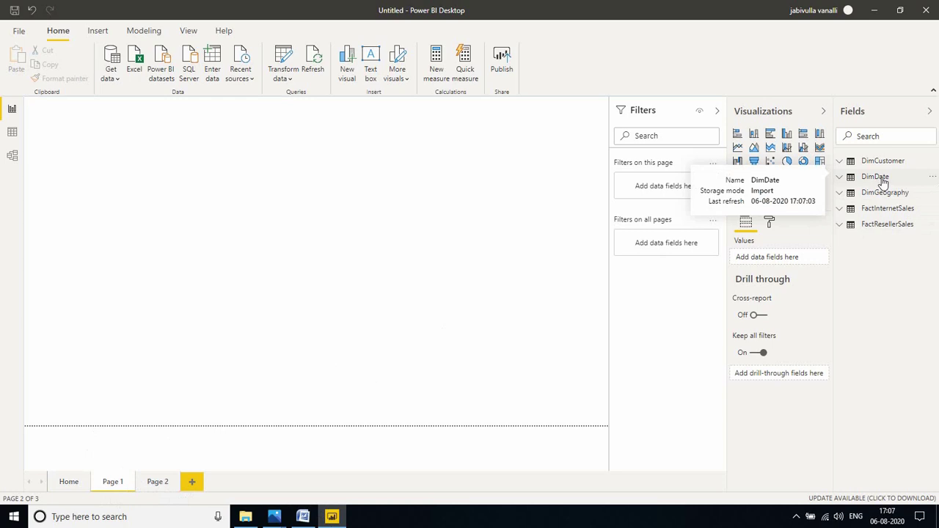
Create a chart on Page 1 from DimDate CalendarYear and FactInternetSales SalesAmount.
{"action": "left_click", "coordinate": [883, 182]}
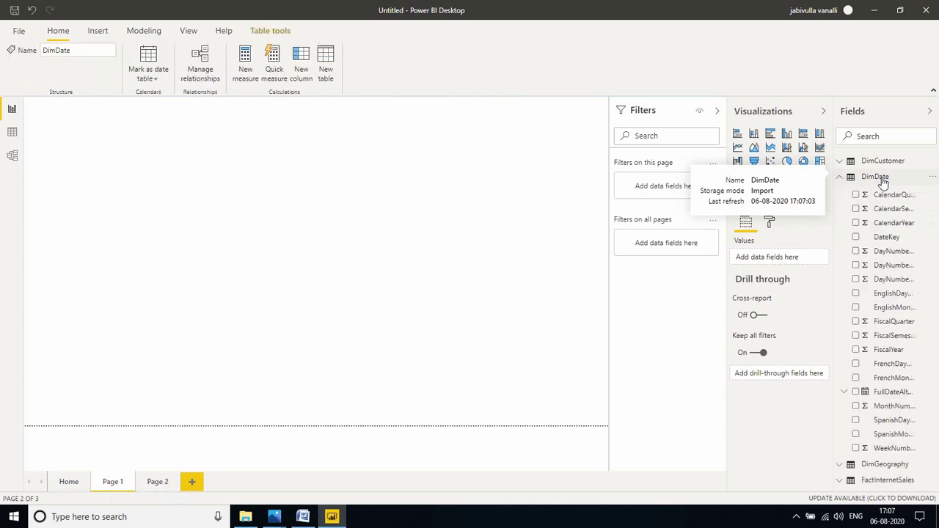
{"action": "left_click", "coordinate": [856, 223]}
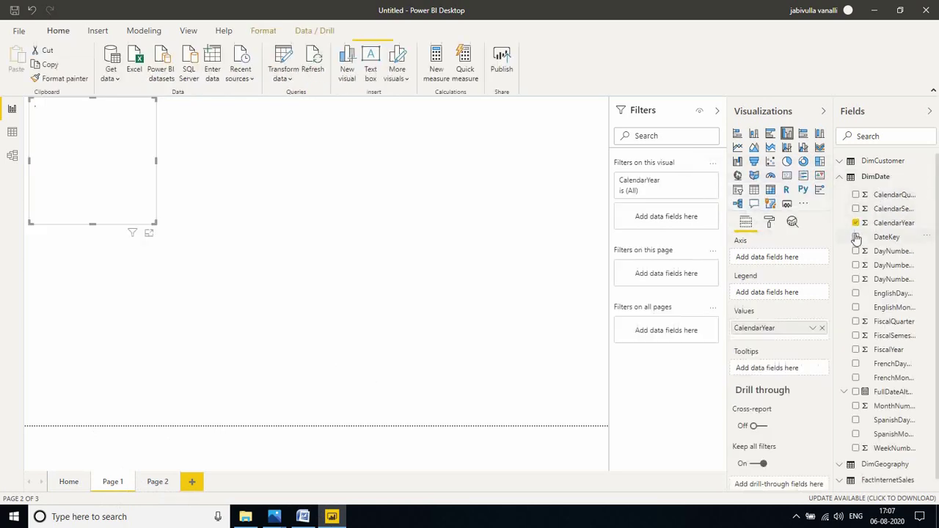
{"action": "left_click", "coordinate": [841, 178]}
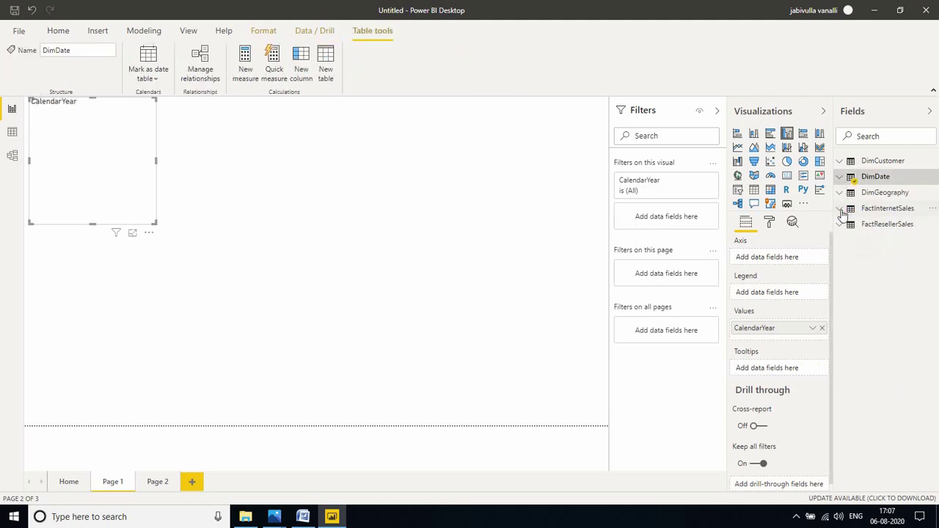
{"action": "left_click", "coordinate": [841, 211]}
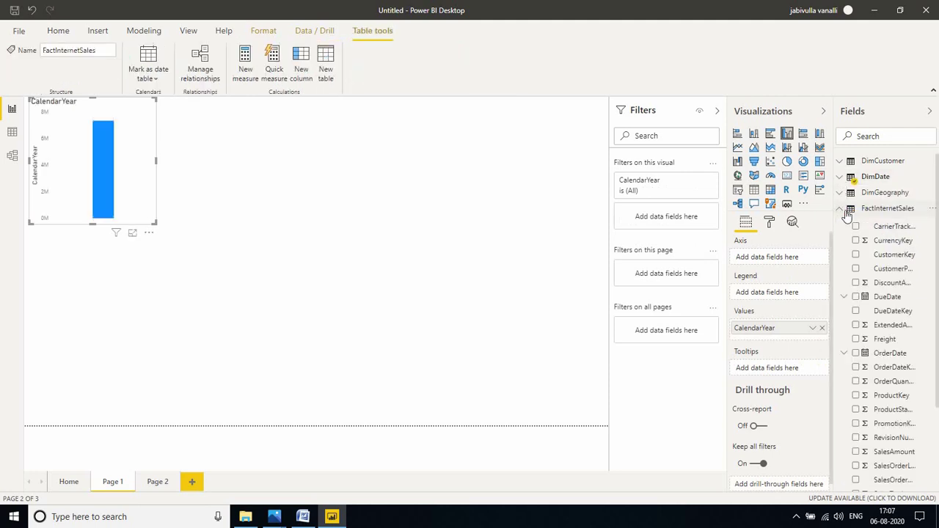
{"action": "left_click", "coordinate": [856, 452]}
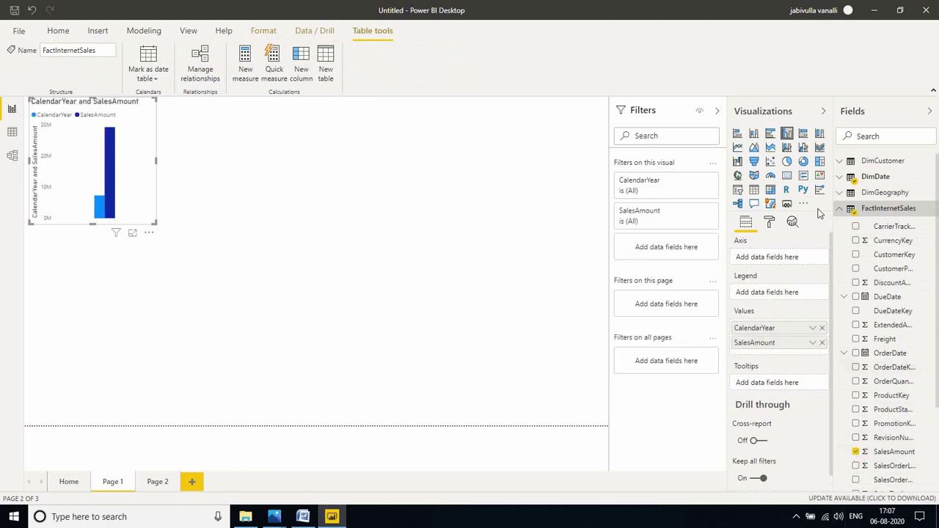
{"action": "left_click", "coordinate": [840, 209]}
Move the chart down, enlarge it slightly, and put CalendarYear on the axis.
{"action": "mouse_move", "coordinate": [143, 170]}
{"action": "left_mouse_down"}
{"action": "mouse_move", "coordinate": [154, 274]}
{"action": "mouse_move", "coordinate": [154, 265]}
{"action": "left_mouse_up"}
{"action": "left_click_drag", "start_coordinate": [170, 318], "coordinate": [242, 328]}
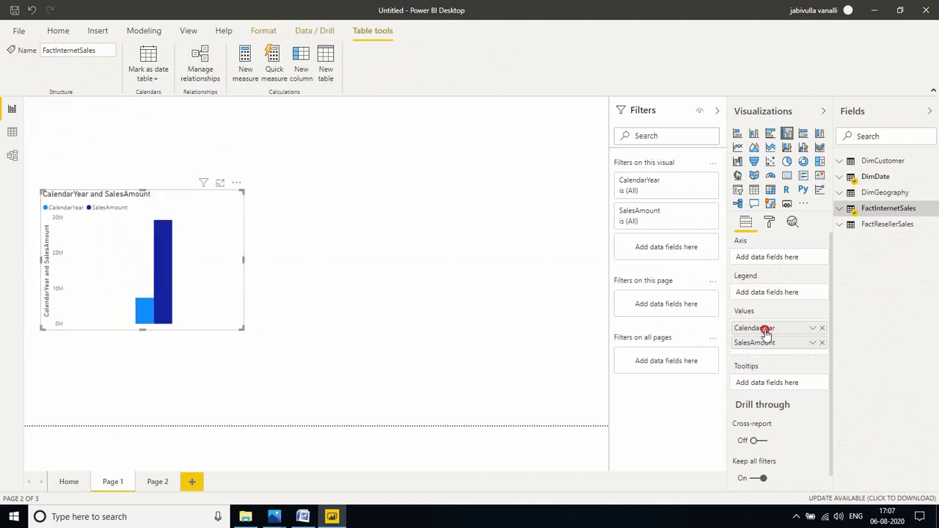
{"action": "left_click_drag", "start_coordinate": [766, 331], "coordinate": [775, 264]}
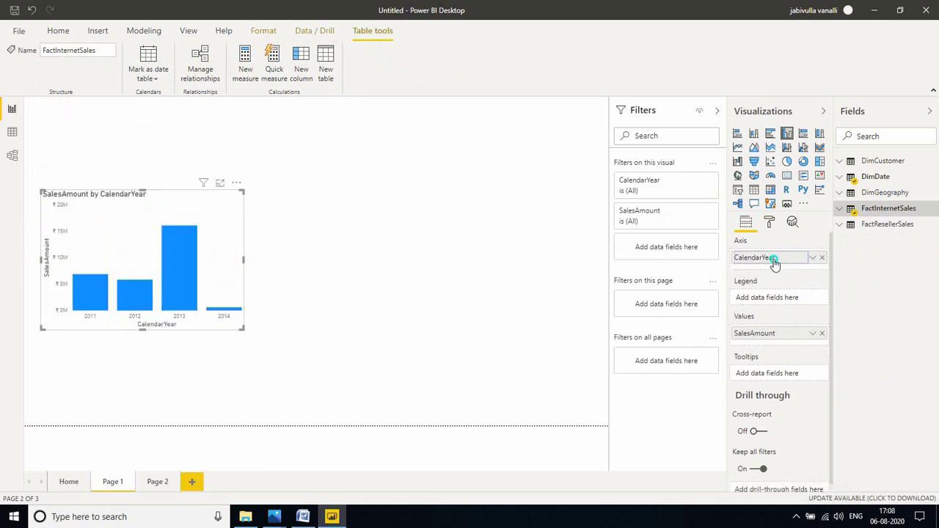
{"action": "right_click", "coordinate": [775, 264]}
{"action": "left_click", "coordinate": [87, 341]}
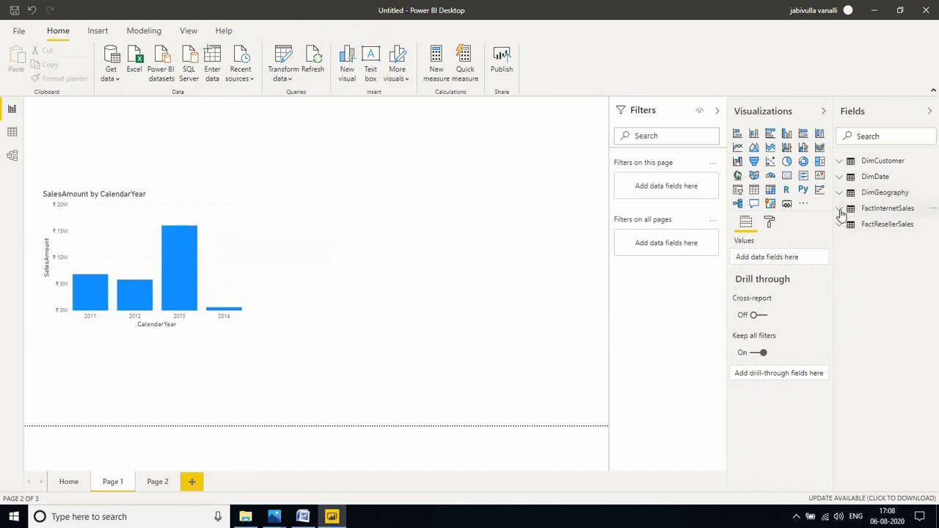
Add a compact SalesAmount card showing ₹29.36M to Page 1.
{"action": "left_click", "coordinate": [844, 209]}
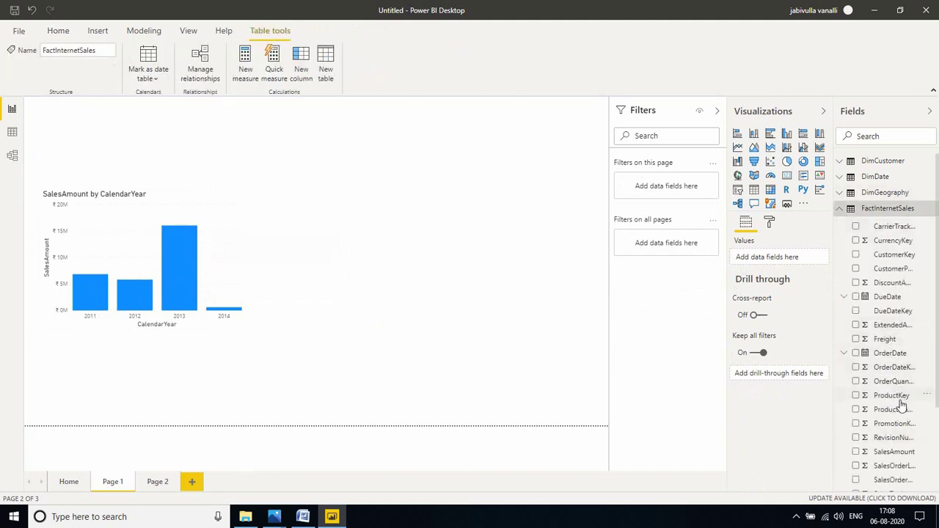
{"action": "left_click_drag", "start_coordinate": [890, 454], "coordinate": [486, 288]}
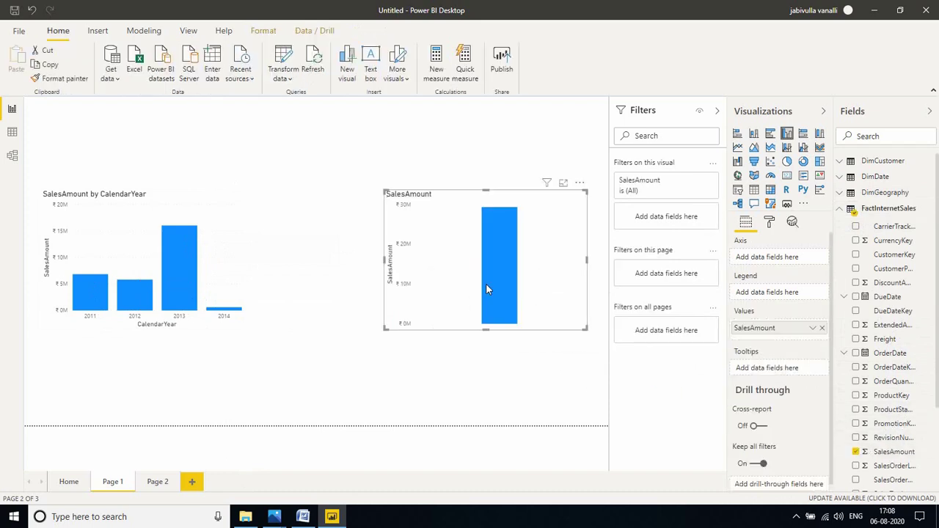
{"action": "left_click", "coordinate": [789, 180]}
{"action": "left_click_drag", "start_coordinate": [585, 331], "coordinate": [541, 321]}
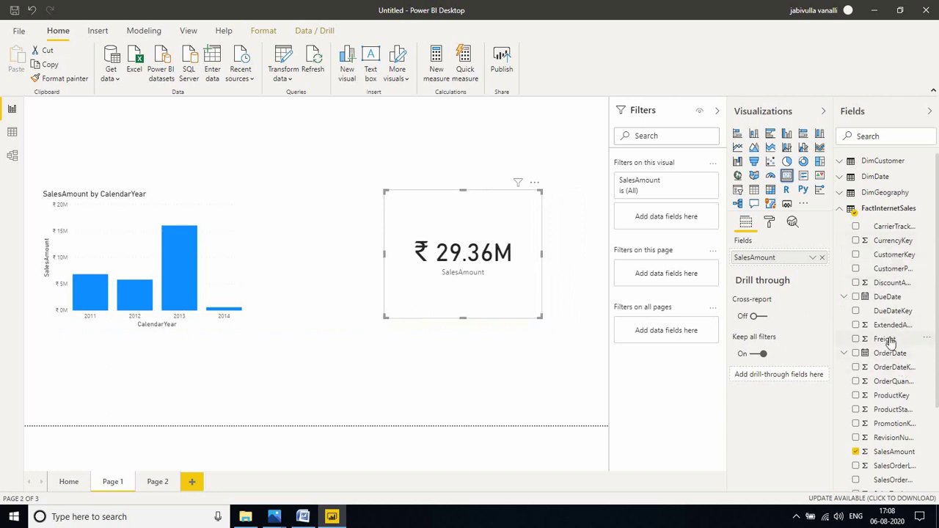
Add a Freight card showing ₹733.97K, then reposition and shrink it.
{"action": "left_click_drag", "start_coordinate": [889, 354], "coordinate": [486, 374]}
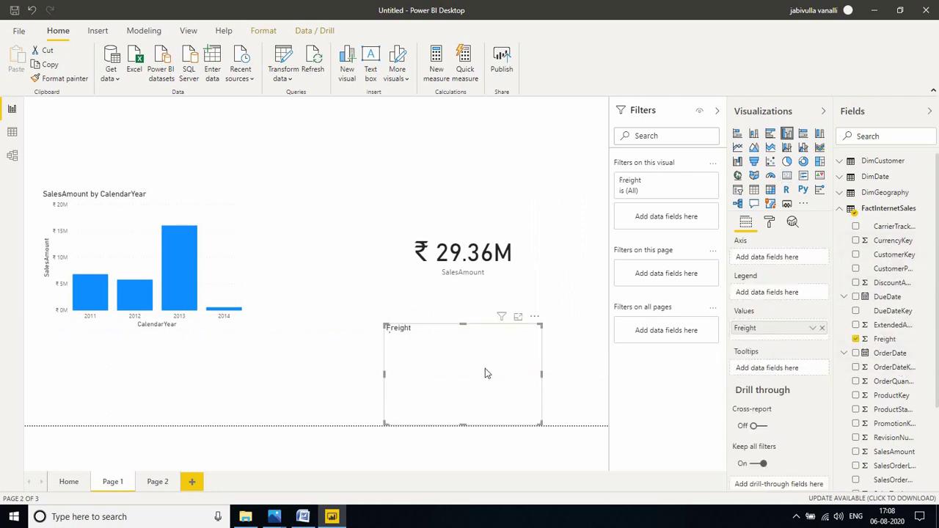
{"action": "left_click", "coordinate": [787, 177]}
{"action": "left_click_drag", "start_coordinate": [507, 362], "coordinate": [513, 349]}
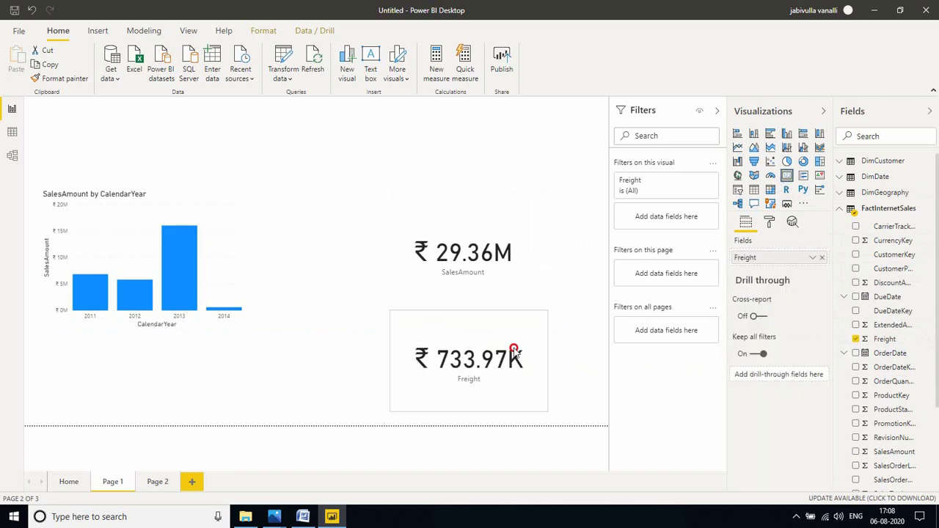
{"action": "left_click_drag", "start_coordinate": [545, 409], "coordinate": [526, 404]}
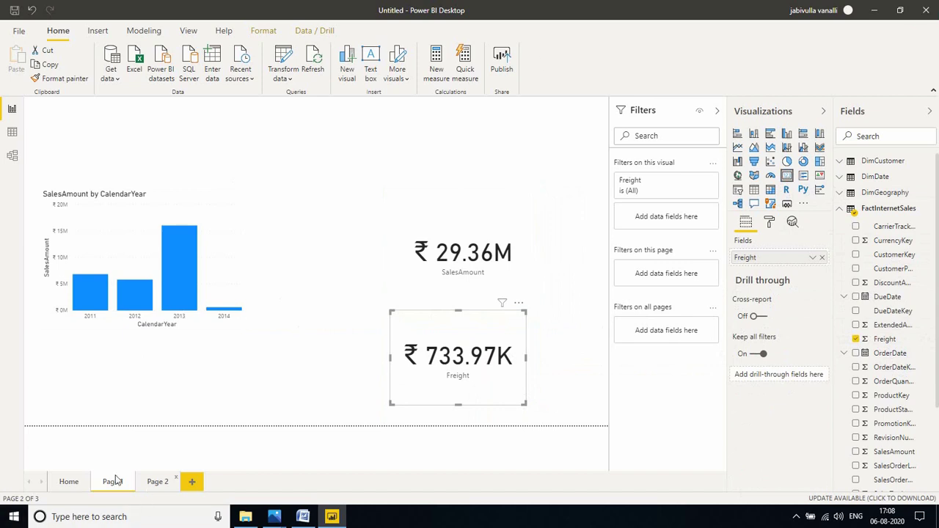
On Page 2, create a map from DimGeography EnglishCountryRegionName.
{"action": "left_click", "coordinate": [157, 483]}
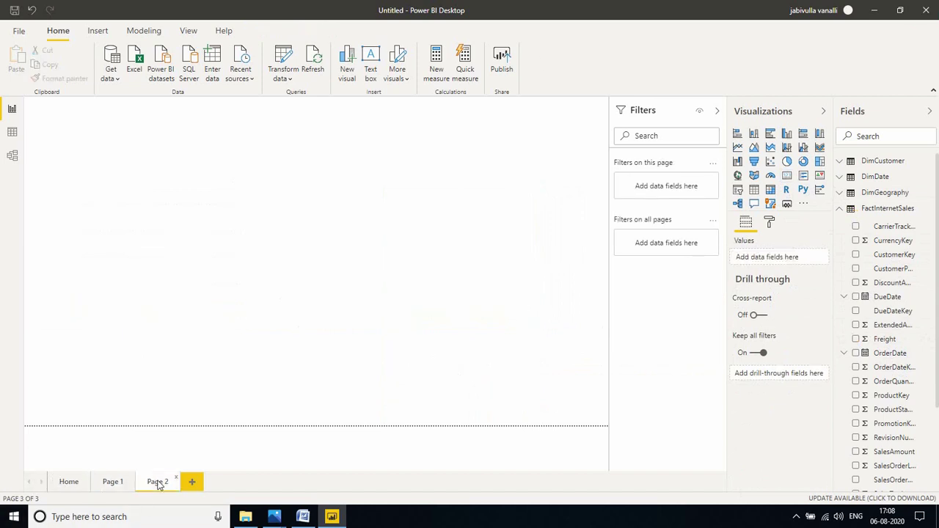
{"action": "left_click", "coordinate": [843, 211]}
{"action": "left_click", "coordinate": [839, 193]}
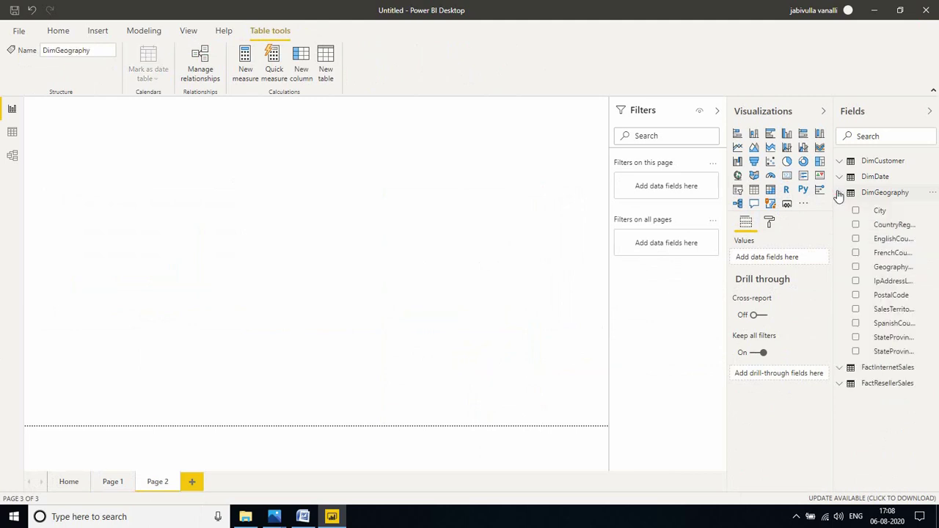
{"action": "left_click", "coordinate": [856, 240]}
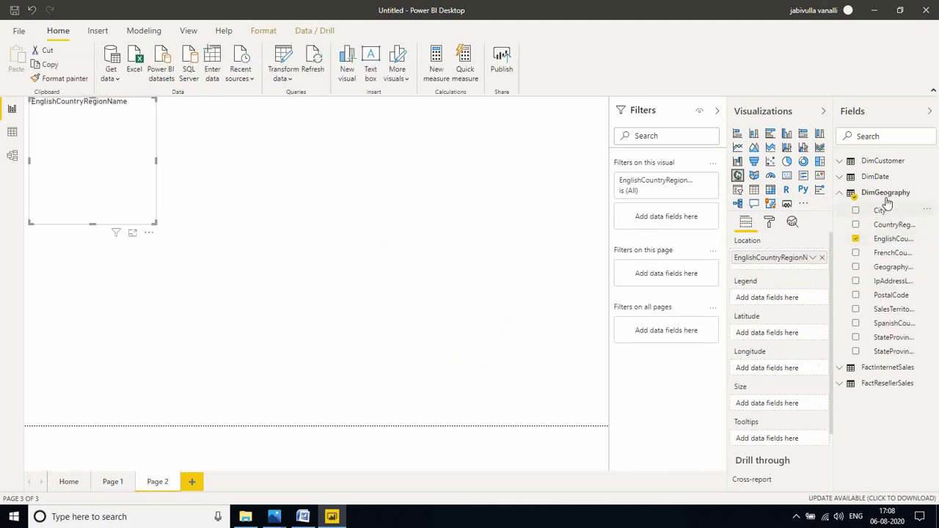
{"action": "left_click", "coordinate": [842, 194]}
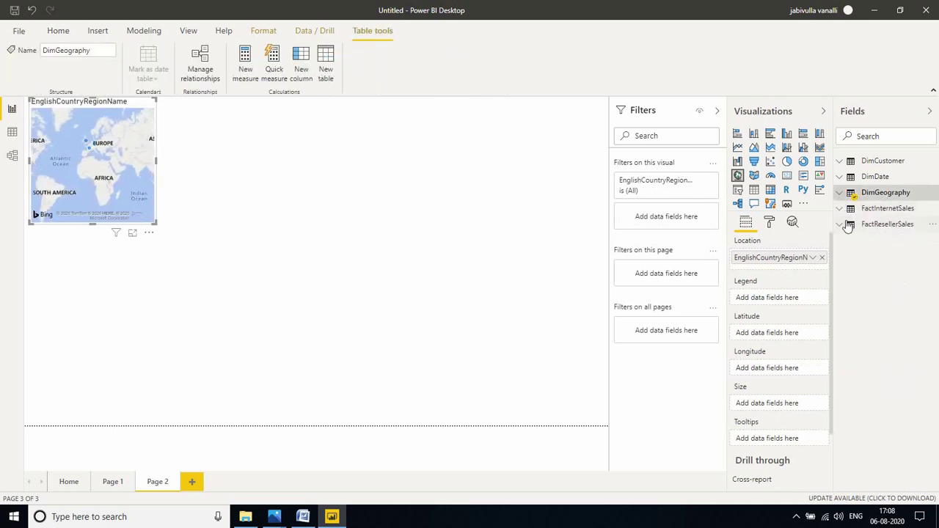
Size the map bubbles by FactResellerSales SalesAmount and pan to northern Europe.
{"action": "left_click", "coordinate": [842, 226]}
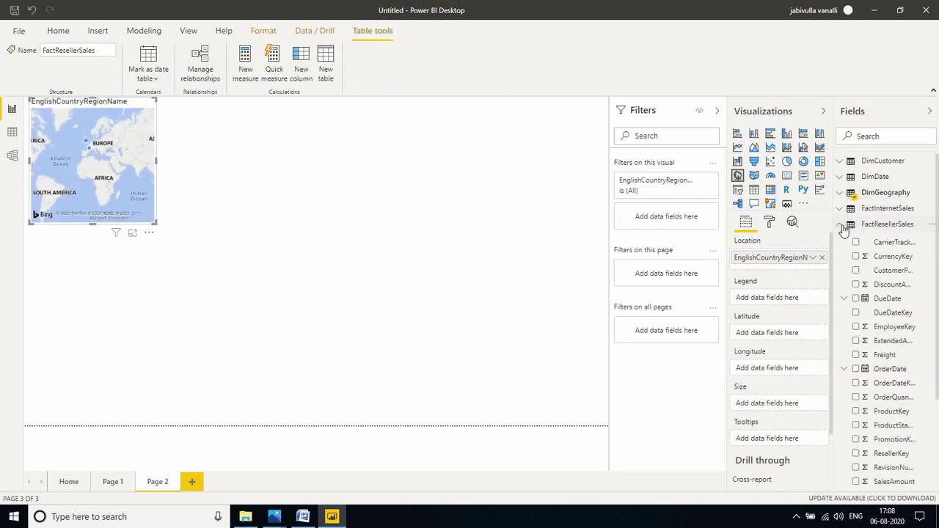
{"action": "scroll", "coordinate": [890, 438], "scroll_direction": "down", "scroll_amount": 1}
{"action": "scroll", "coordinate": [890, 438], "scroll_direction": "down", "scroll_amount": 1}
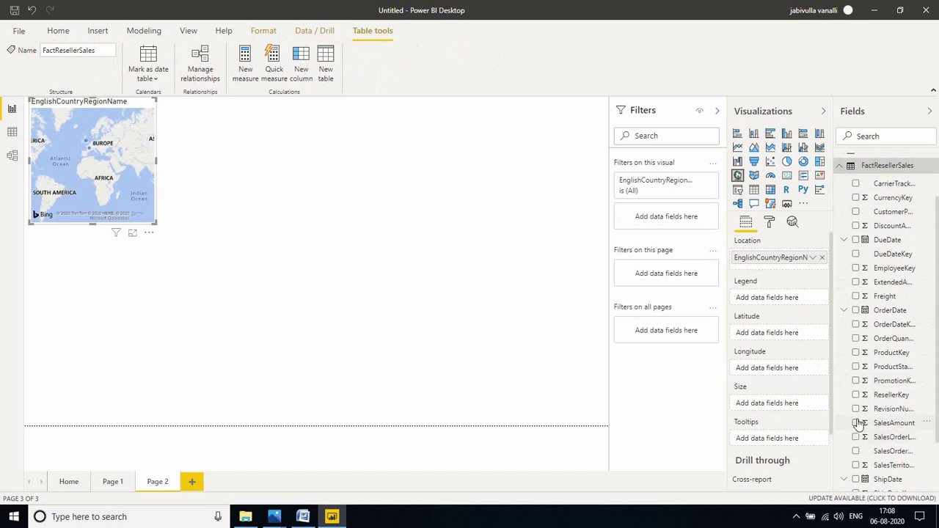
{"action": "left_click", "coordinate": [857, 424]}
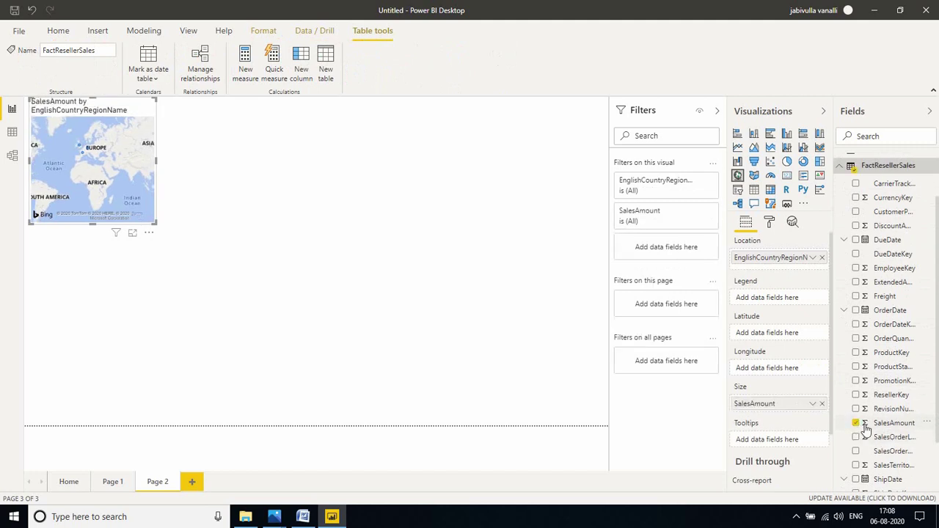
{"action": "scroll", "coordinate": [859, 352], "scroll_direction": "up", "scroll_amount": 2}
{"action": "mouse_move", "coordinate": [888, 224]}
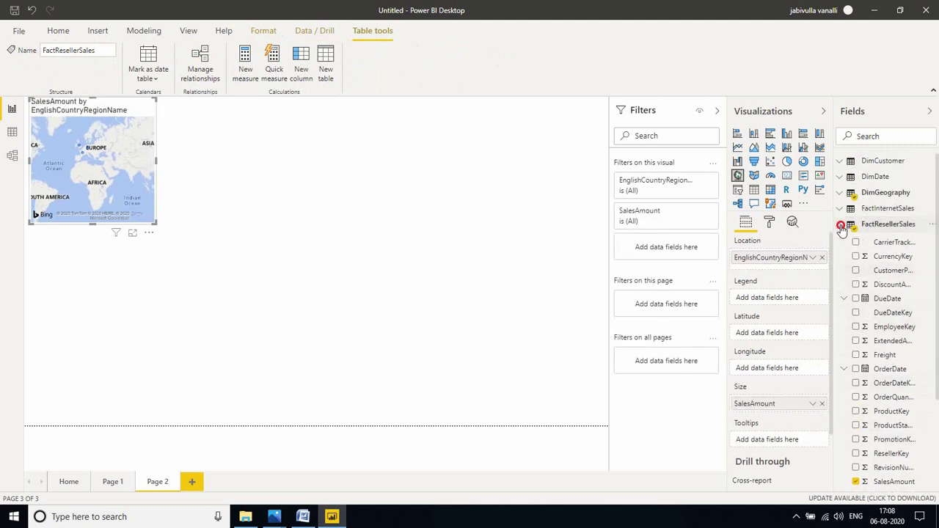
{"action": "left_click", "coordinate": [841, 225]}
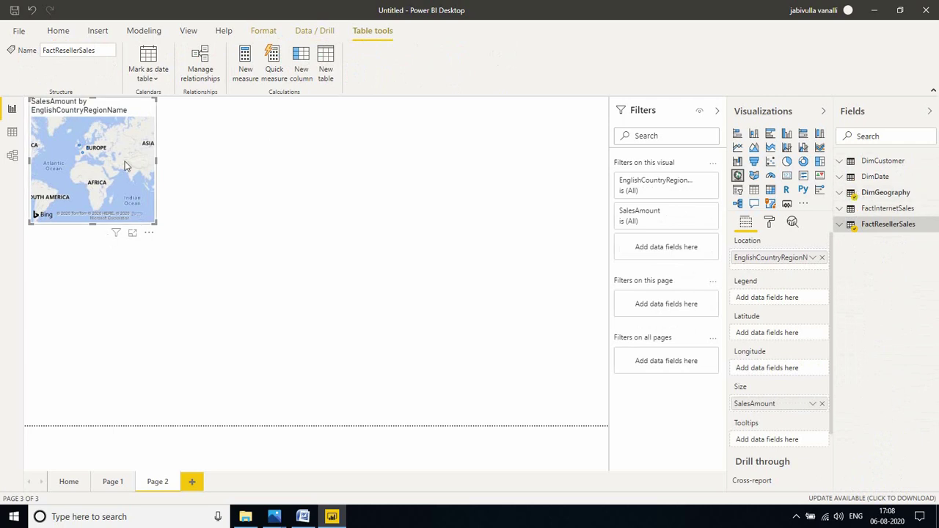
{"action": "left_click_drag", "start_coordinate": [125, 166], "coordinate": [125, 213]}
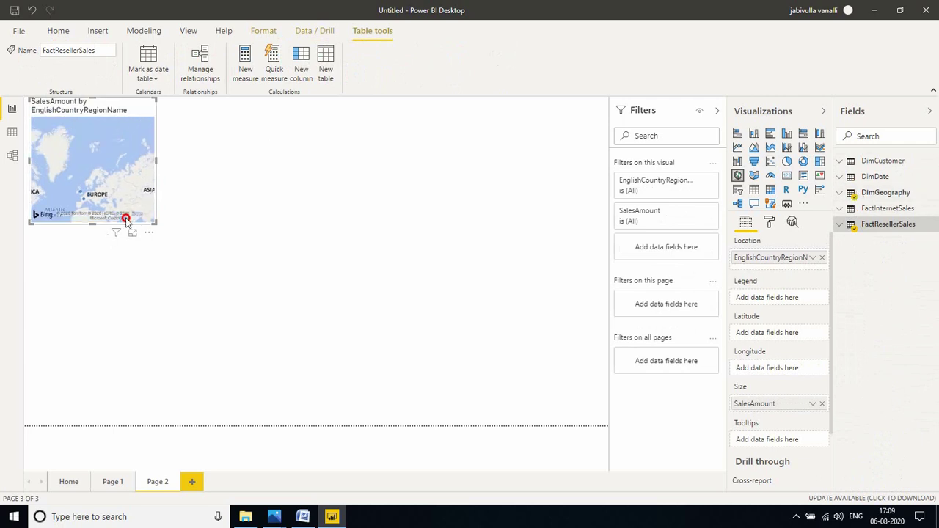
Convert the map to a table, move it down and widen it to show full values.
{"action": "left_click", "coordinate": [754, 190]}
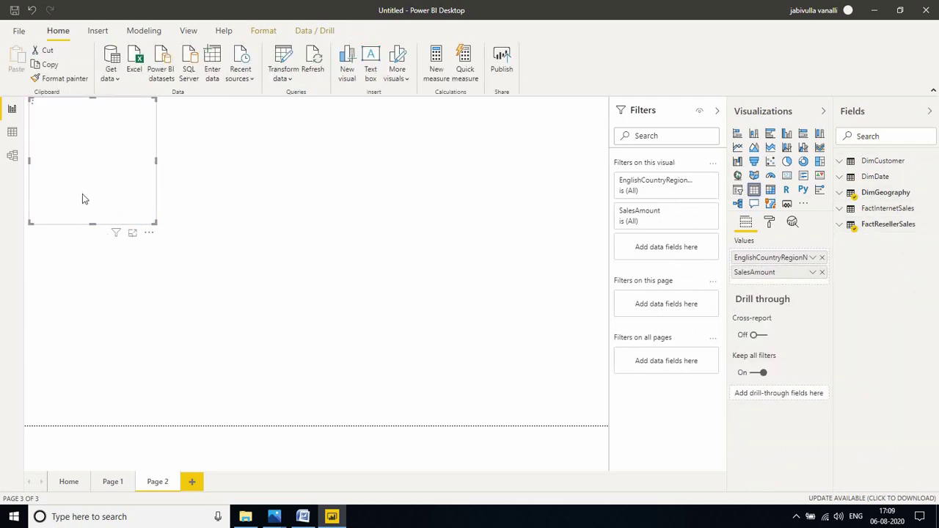
{"action": "left_click_drag", "start_coordinate": [94, 187], "coordinate": [102, 275]}
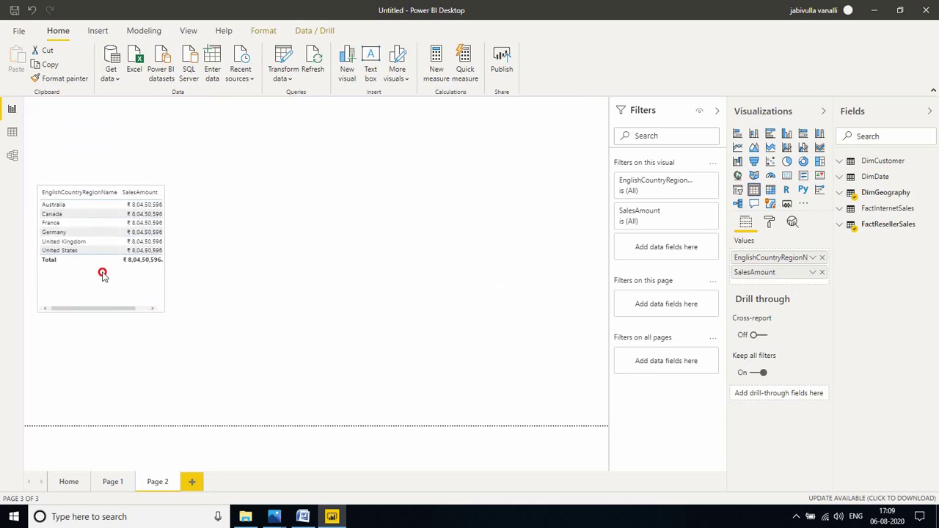
{"action": "left_click", "coordinate": [103, 274]}
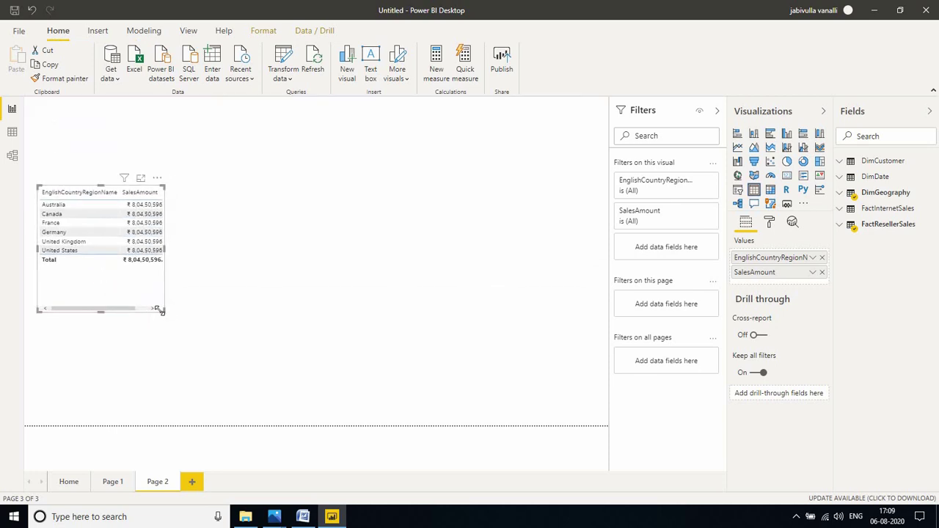
{"action": "left_click_drag", "start_coordinate": [161, 311], "coordinate": [223, 318]}
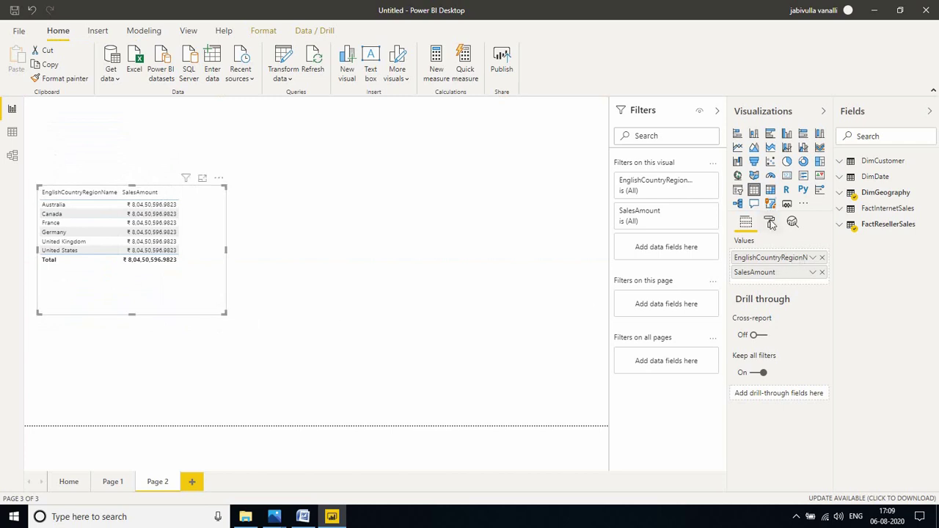
Apply the 'Bold header flashy rows' style to the country sales table.
{"action": "left_click", "coordinate": [771, 223]}
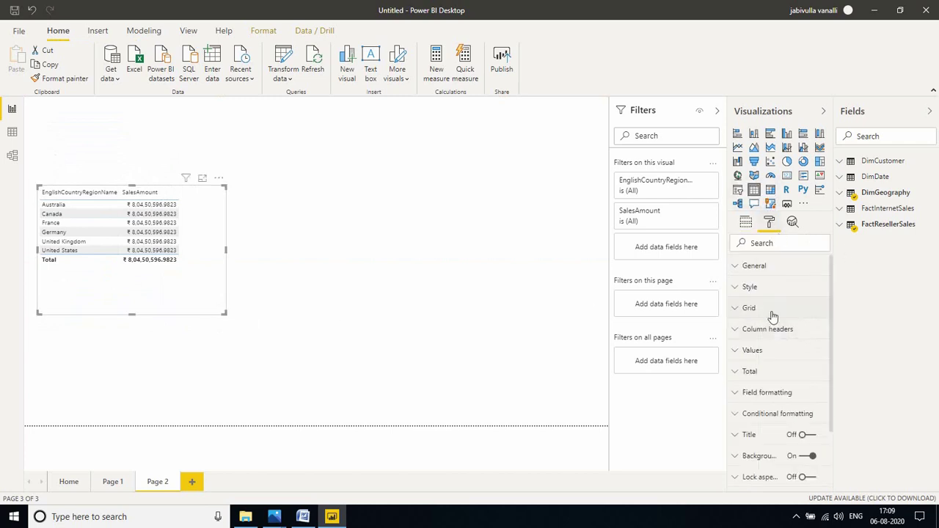
{"action": "left_click", "coordinate": [773, 292]}
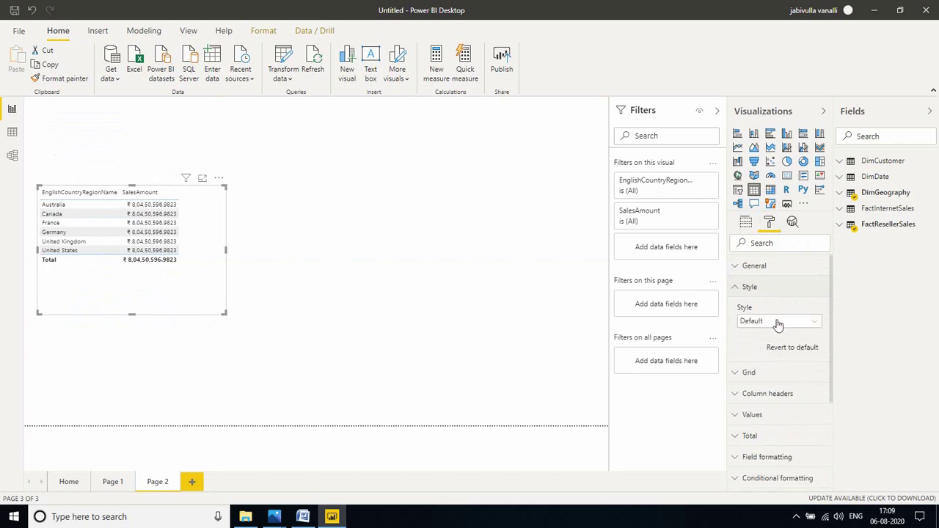
{"action": "left_click", "coordinate": [779, 325]}
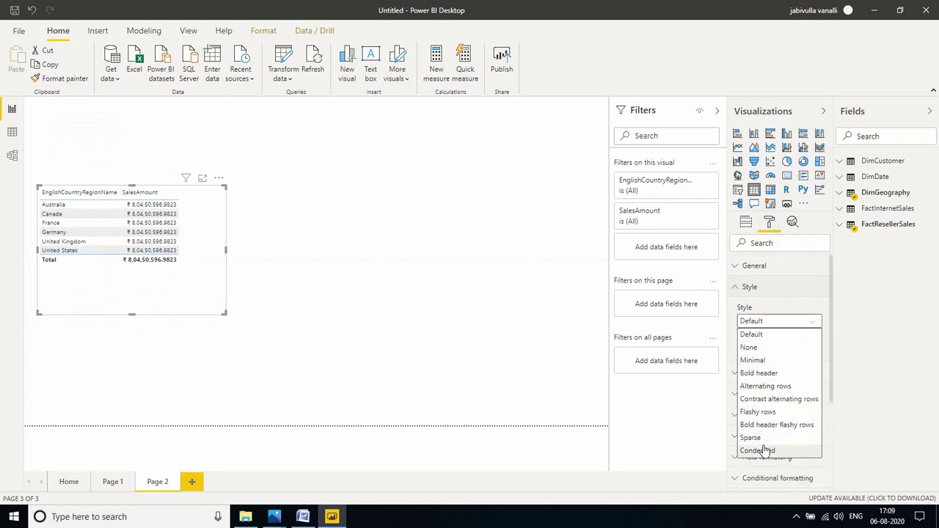
{"action": "left_click", "coordinate": [775, 425]}
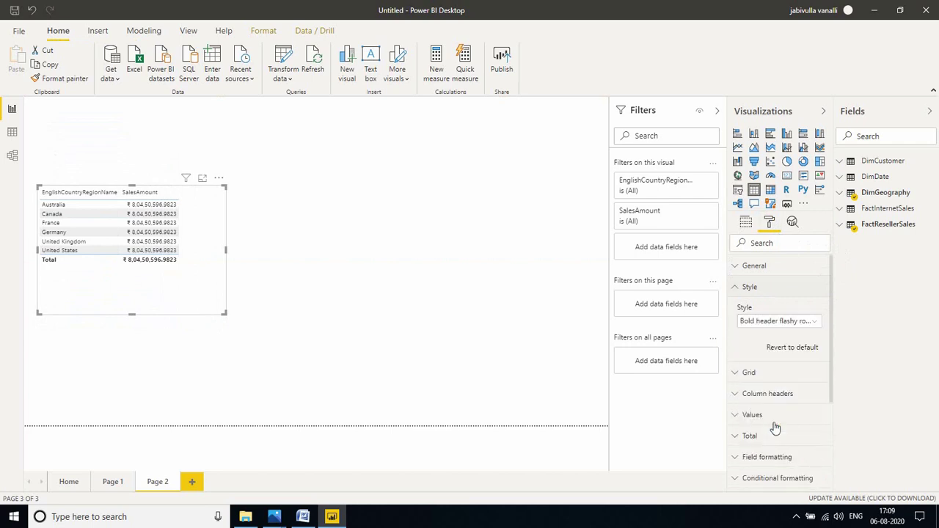
{"action": "left_click", "coordinate": [737, 287]}
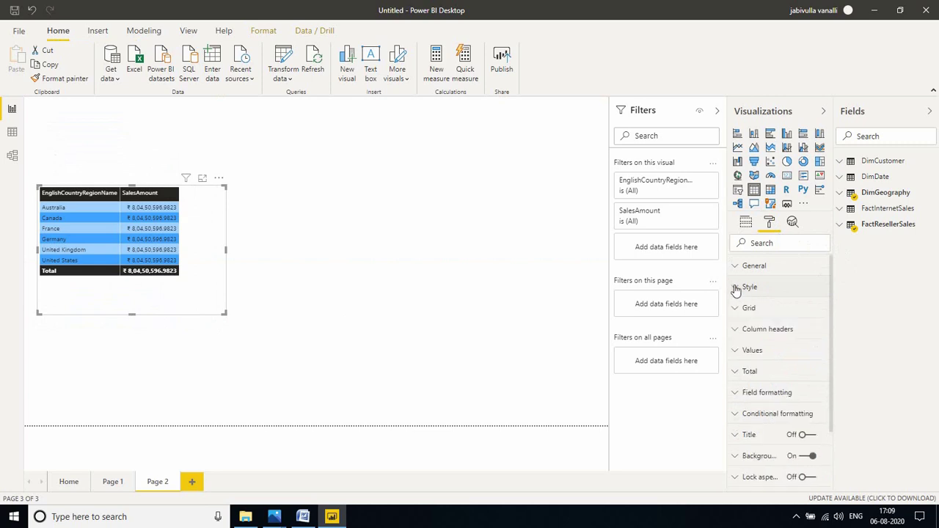
Enlarge the table's column header text to 14 pt.
{"action": "left_click", "coordinate": [791, 330]}
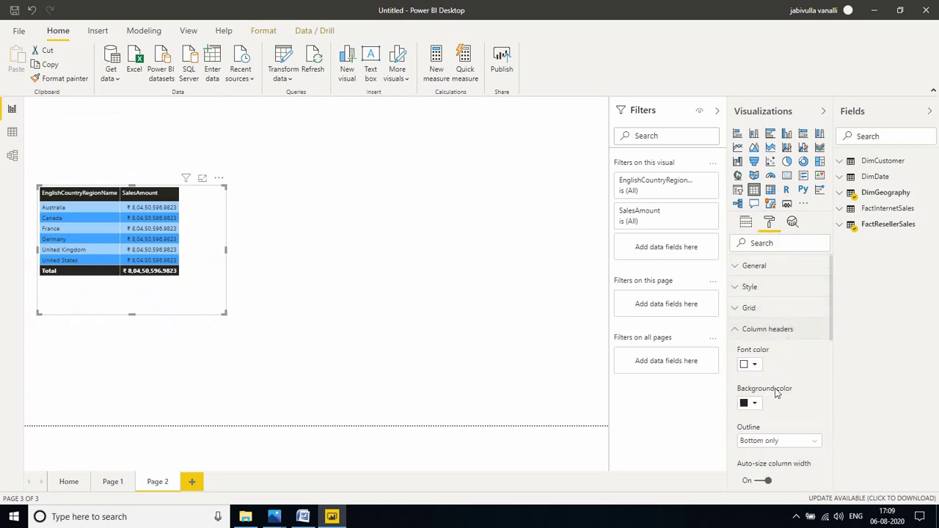
{"action": "scroll", "coordinate": [792, 367], "scroll_direction": "down", "scroll_amount": 3}
{"action": "scroll", "coordinate": [796, 406], "scroll_direction": "down", "scroll_amount": 1}
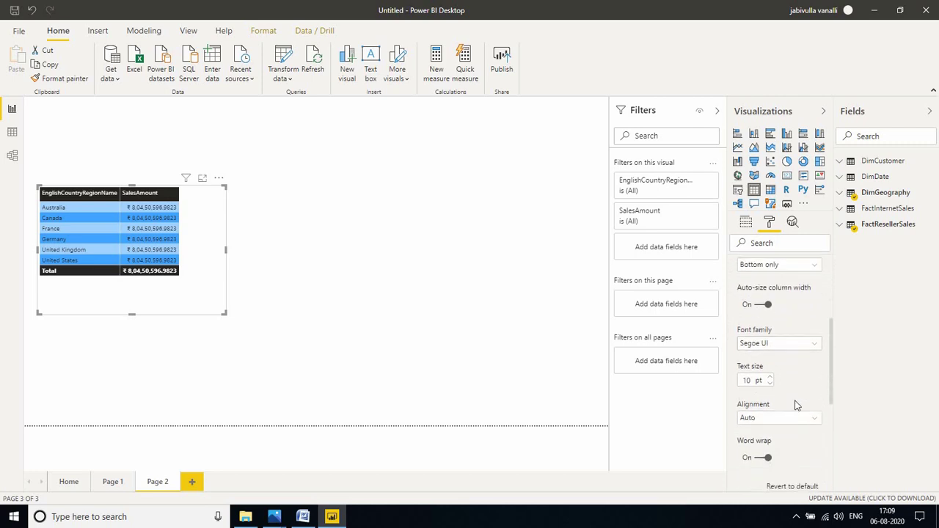
{"action": "scroll", "coordinate": [797, 406], "scroll_direction": "down", "scroll_amount": 4}
{"action": "scroll", "coordinate": [796, 406], "scroll_direction": "down", "scroll_amount": 1}
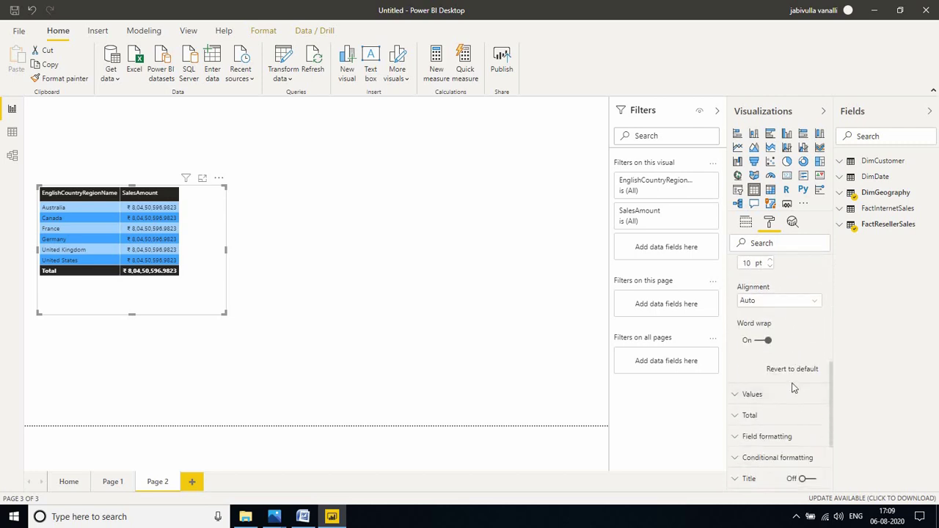
{"action": "scroll", "coordinate": [792, 388], "scroll_direction": "up", "scroll_amount": 1}
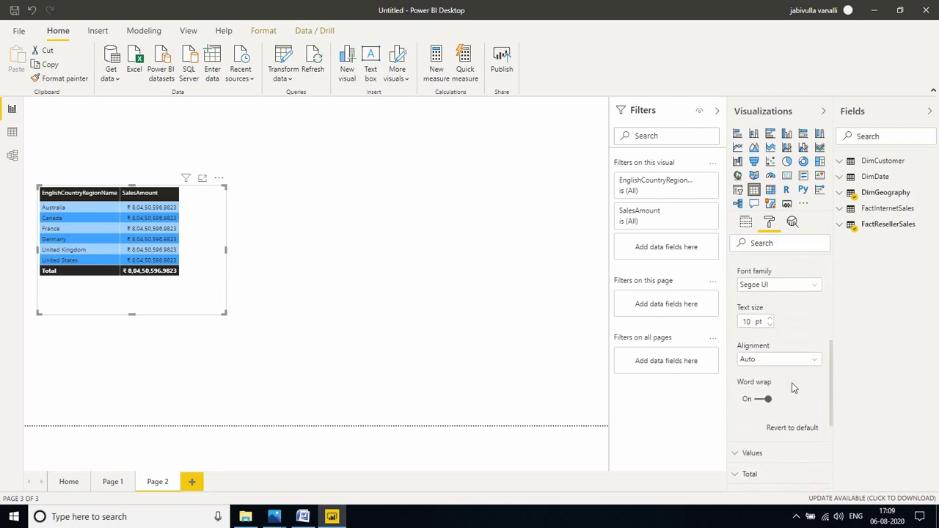
{"action": "left_click", "coordinate": [771, 320]}
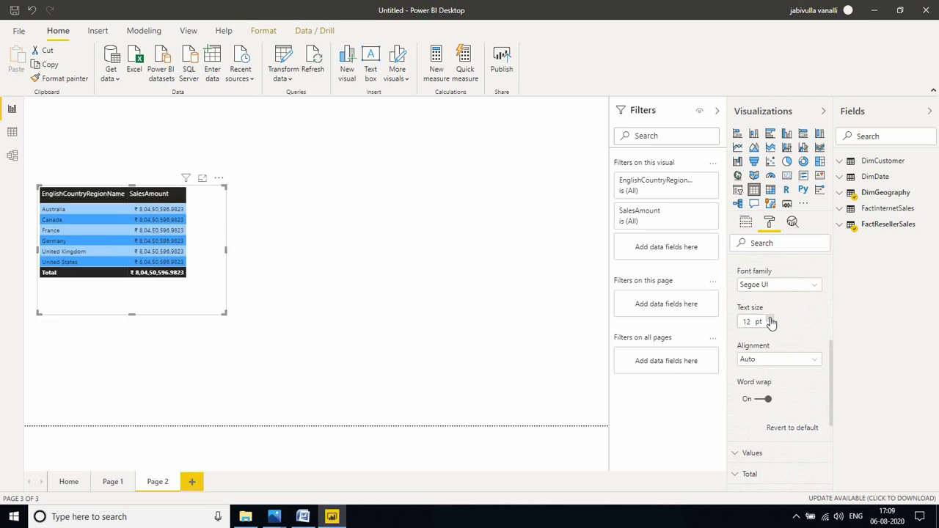
{"action": "left_click", "coordinate": [770, 320]}
{"action": "left_click", "coordinate": [771, 320]}
{"action": "scroll", "coordinate": [769, 331], "scroll_direction": "up", "scroll_amount": 1}
{"action": "scroll", "coordinate": [745, 306], "scroll_direction": "up", "scroll_amount": 2}
{"action": "scroll", "coordinate": [746, 306], "scroll_direction": "up", "scroll_amount": 1}
{"action": "left_click", "coordinate": [739, 274]}
Raise the table values' text size to 13 pt.
{"action": "scroll", "coordinate": [778, 323], "scroll_direction": "down", "scroll_amount": 1}
{"action": "scroll", "coordinate": [771, 330], "scroll_direction": "up", "scroll_amount": 2}
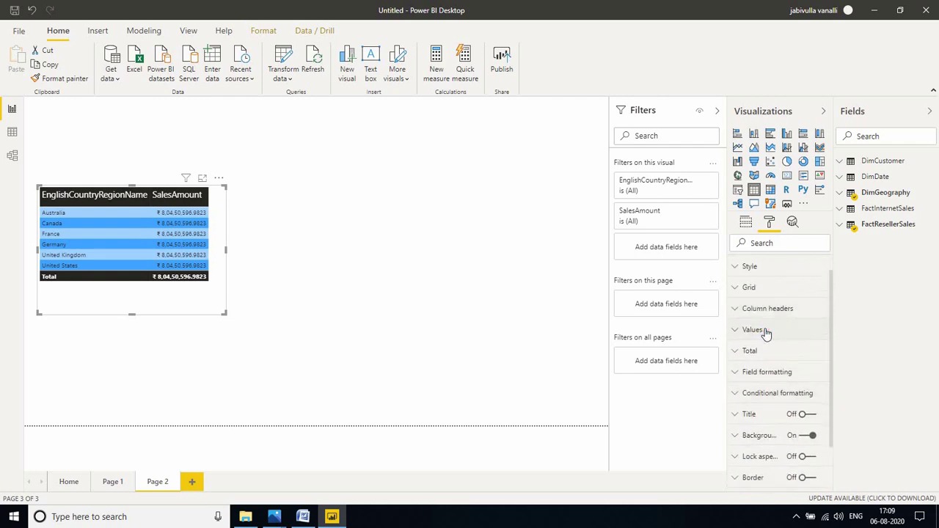
{"action": "left_click", "coordinate": [765, 331]}
{"action": "scroll", "coordinate": [774, 382], "scroll_direction": "down", "scroll_amount": 4}
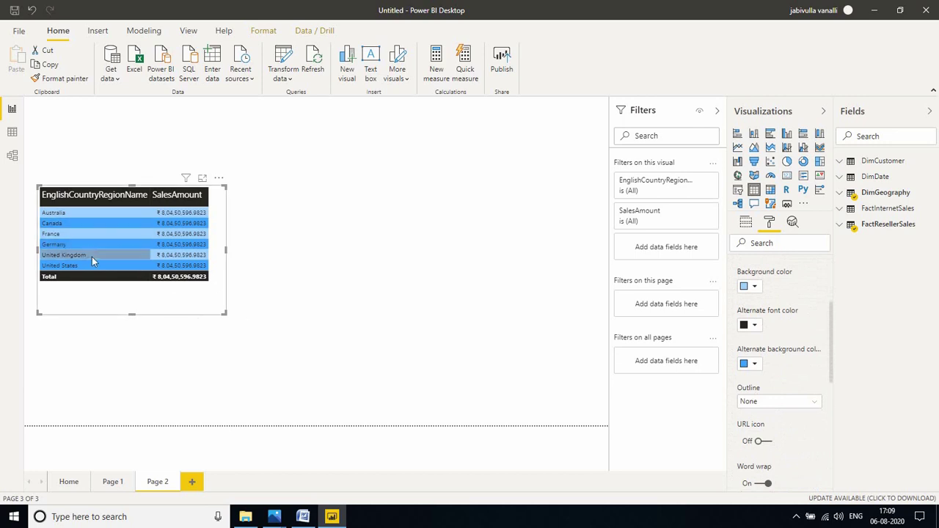
{"action": "scroll", "coordinate": [806, 414], "scroll_direction": "down", "scroll_amount": 4}
{"action": "scroll", "coordinate": [801, 411], "scroll_direction": "down", "scroll_amount": 2}
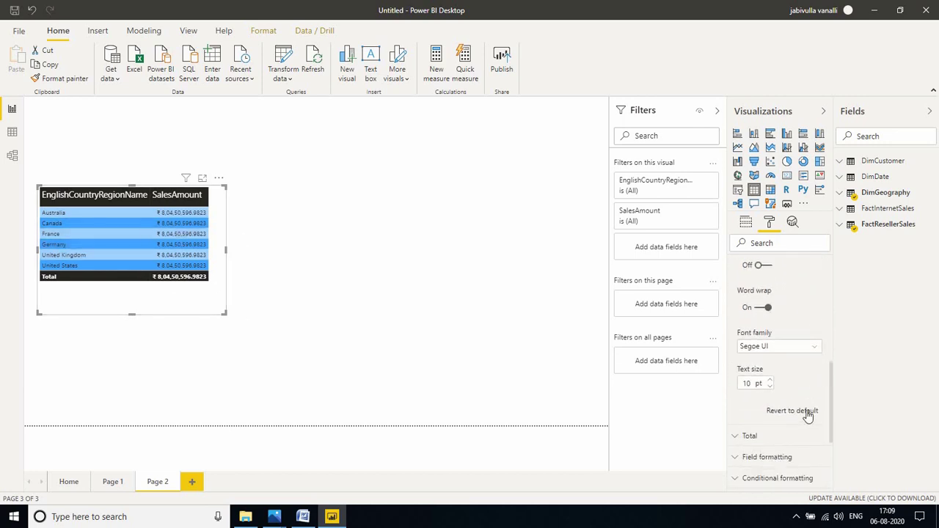
{"action": "left_click", "coordinate": [771, 380]}
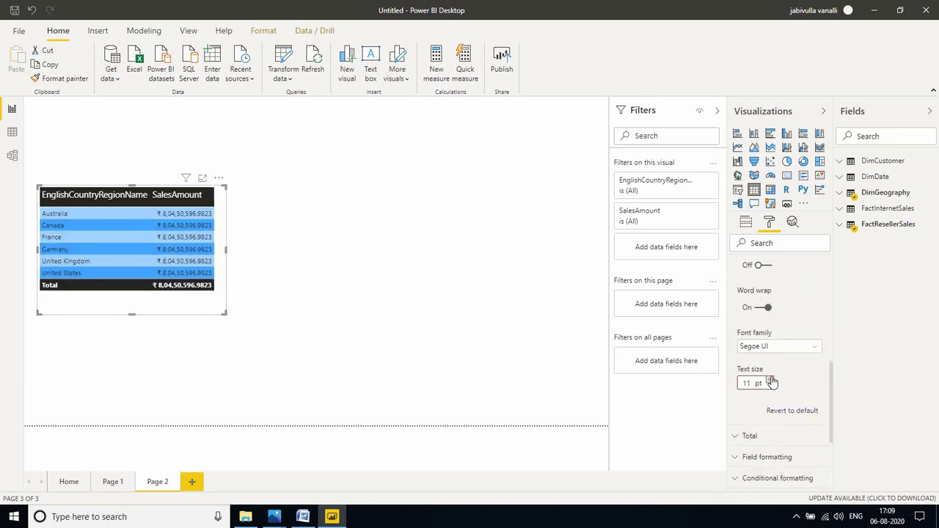
{"action": "left_click", "coordinate": [771, 380]}
{"action": "left_click", "coordinate": [772, 381]}
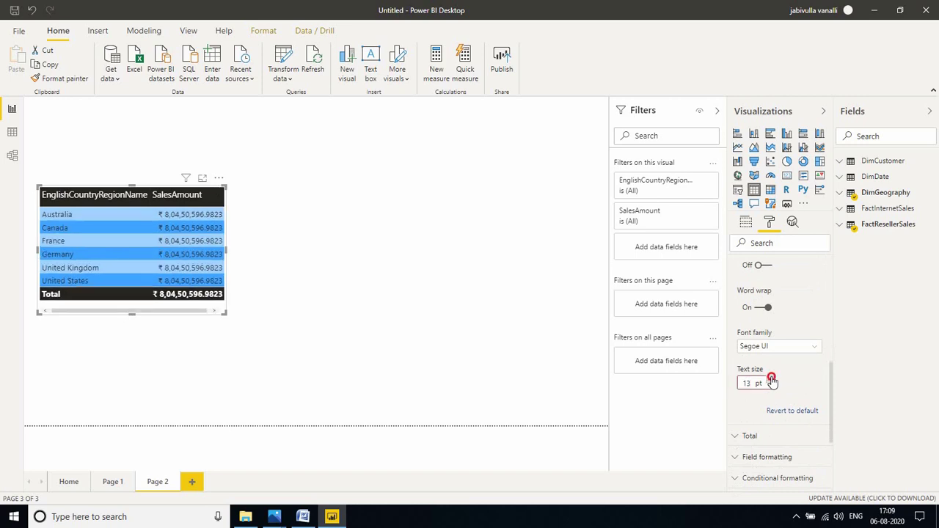
{"action": "scroll", "coordinate": [767, 378], "scroll_direction": "up", "scroll_amount": 3}
{"action": "scroll", "coordinate": [756, 370], "scroll_direction": "up", "scroll_amount": 3}
{"action": "scroll", "coordinate": [742, 364], "scroll_direction": "up", "scroll_amount": 3}
{"action": "left_click", "coordinate": [734, 353]}
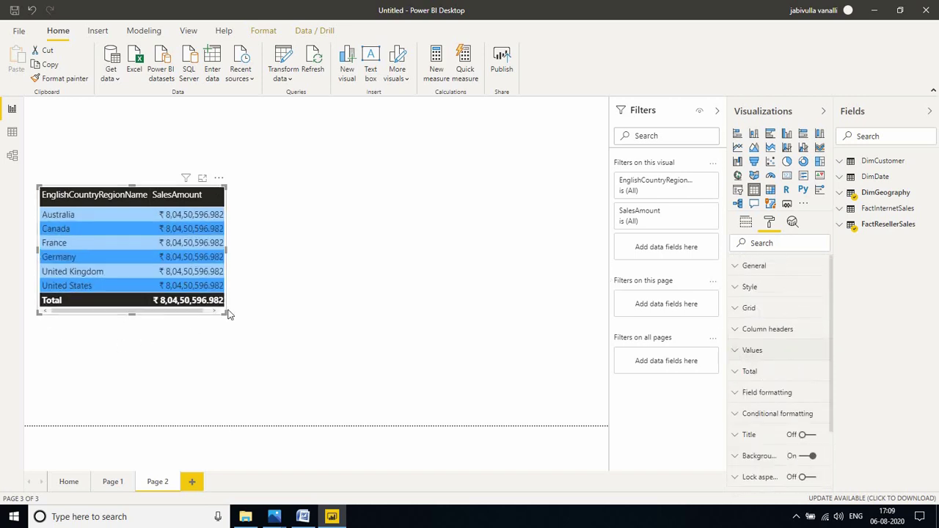
Enlarge the Page 2 country table and add FactInternetSales SalesAmount to it.
{"action": "mouse_move", "coordinate": [223, 317]}
{"action": "left_mouse_down"}
{"action": "mouse_move", "coordinate": [330, 365]}
{"action": "mouse_move", "coordinate": [339, 353]}
{"action": "left_mouse_up"}
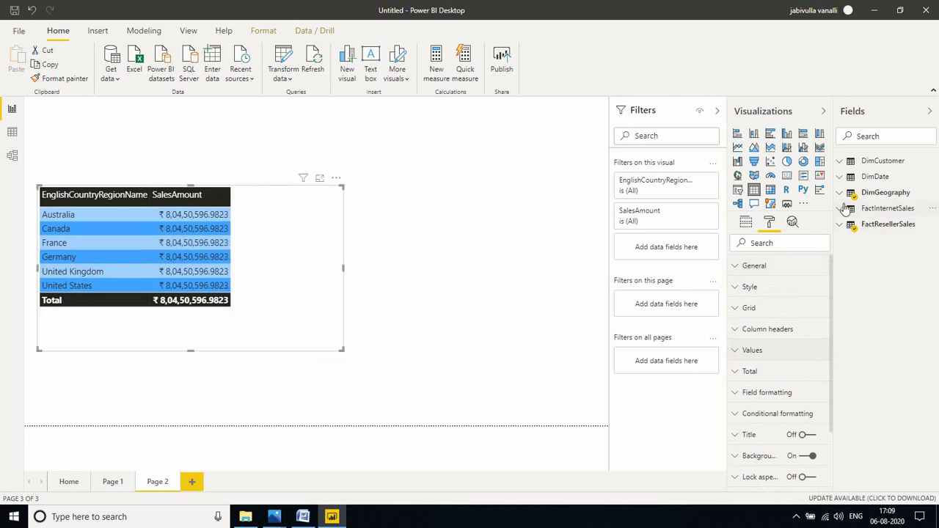
{"action": "left_click", "coordinate": [875, 210]}
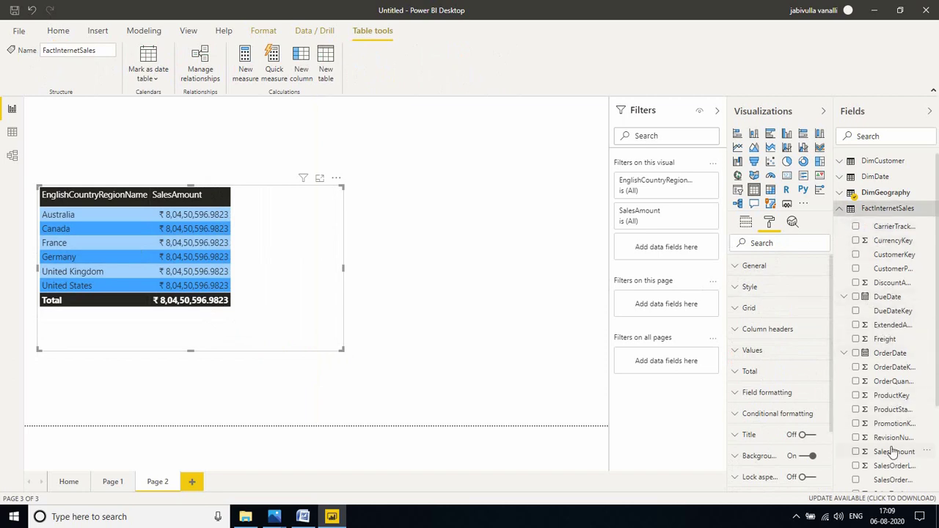
{"action": "left_click_drag", "start_coordinate": [891, 450], "coordinate": [283, 241]}
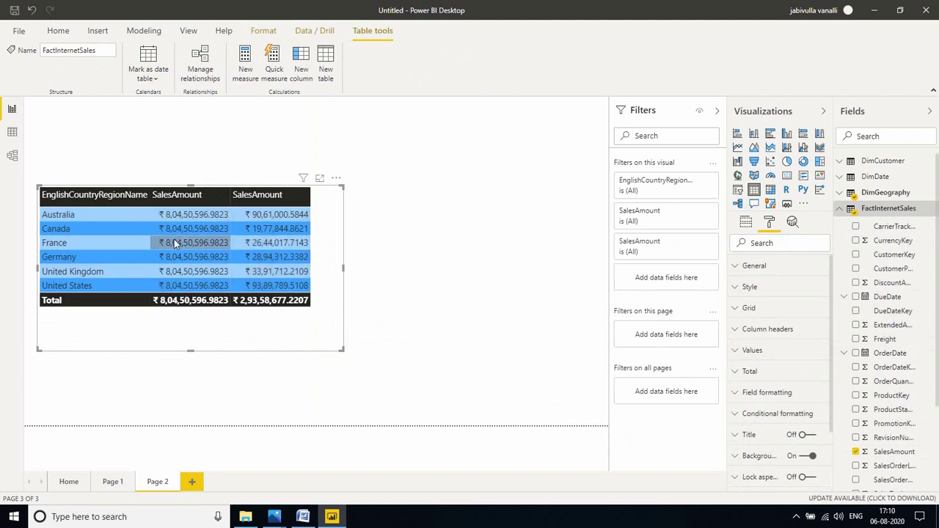
Move the new SalesAmount column before the original one and keep it summarized as Sum.
{"action": "left_click", "coordinate": [745, 223]}
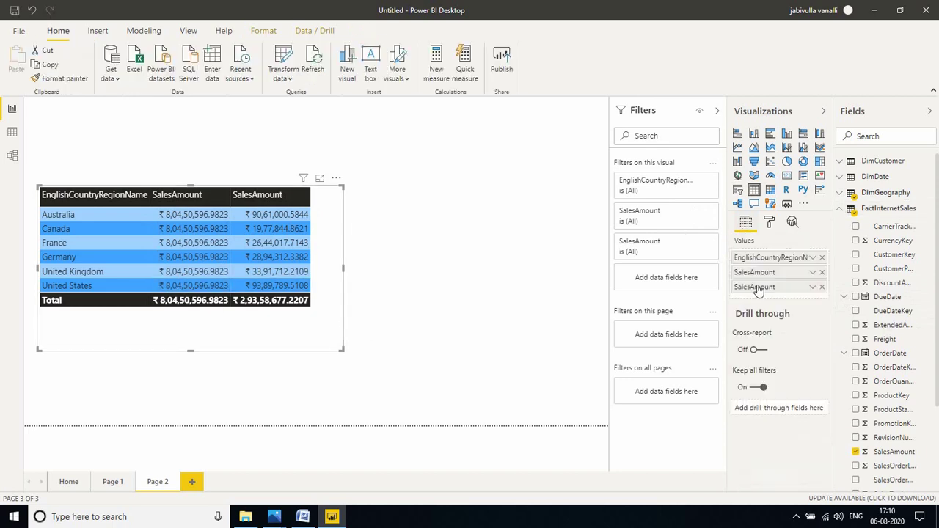
{"action": "left_click_drag", "start_coordinate": [761, 291], "coordinate": [770, 274]}
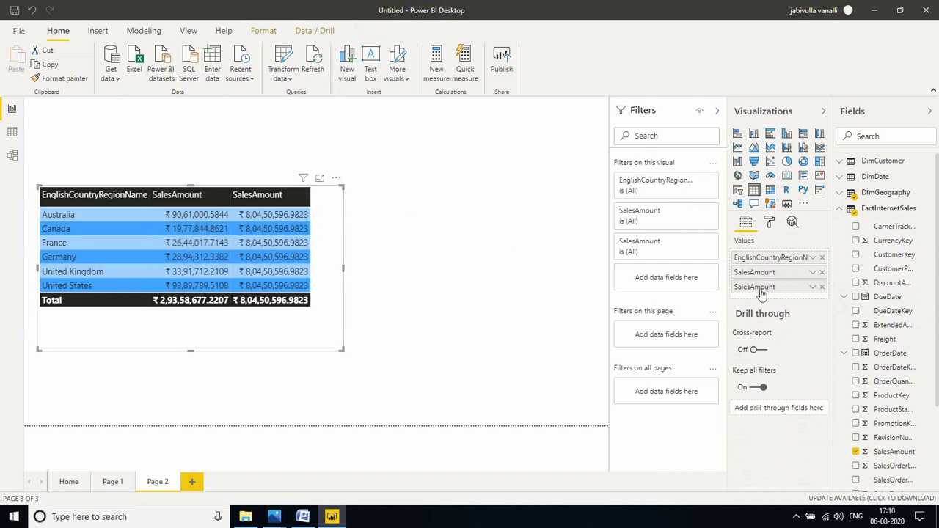
{"action": "right_click", "coordinate": [762, 291]}
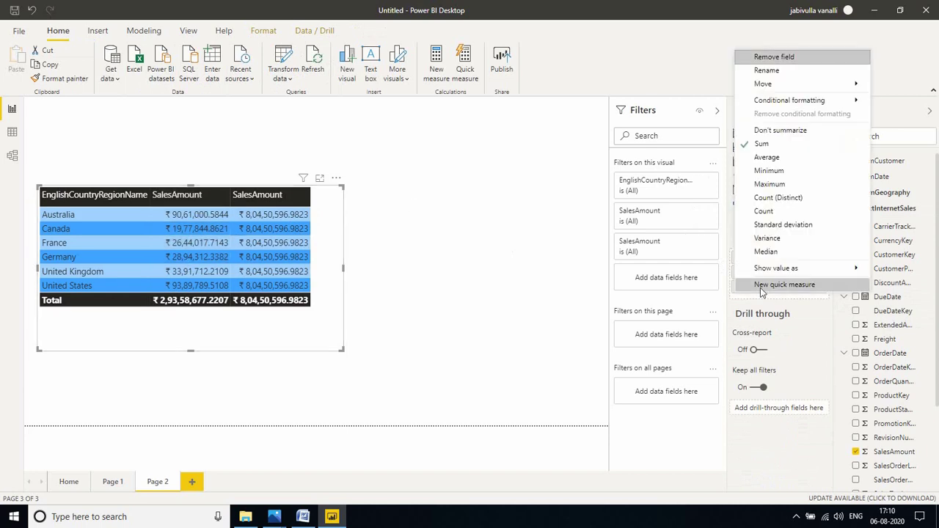
{"action": "left_click", "coordinate": [777, 131]}
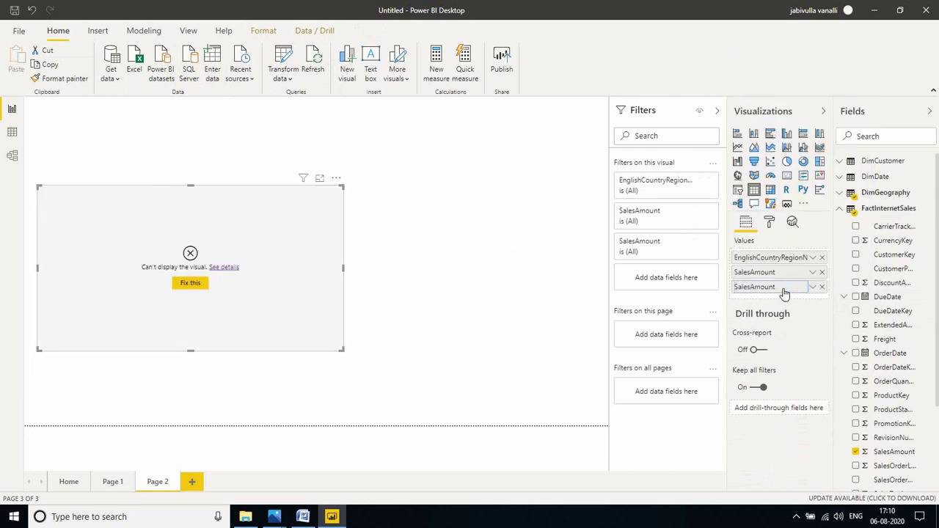
{"action": "right_click", "coordinate": [781, 290]}
{"action": "left_click", "coordinate": [762, 127]}
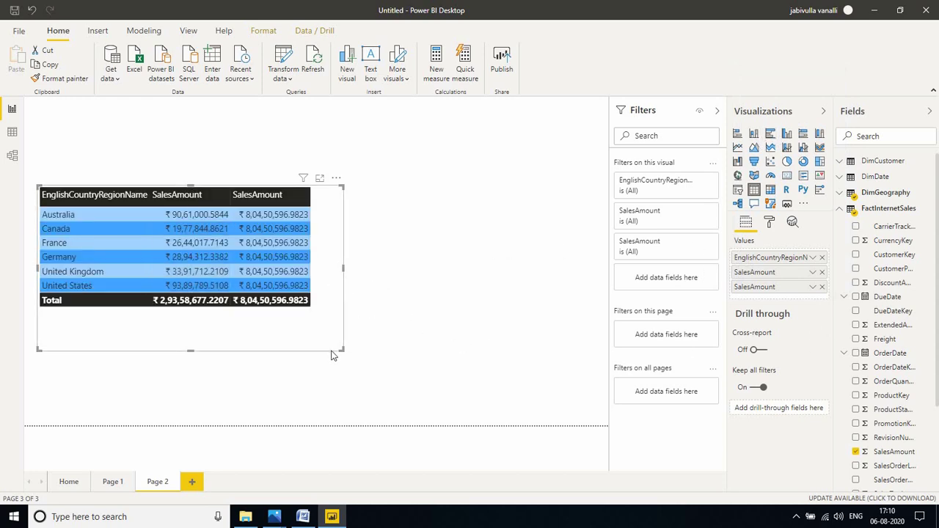
Shrink the country table and place a ₹29.36M total SalesAmount card beside it.
{"action": "left_click_drag", "start_coordinate": [340, 353], "coordinate": [321, 311]}
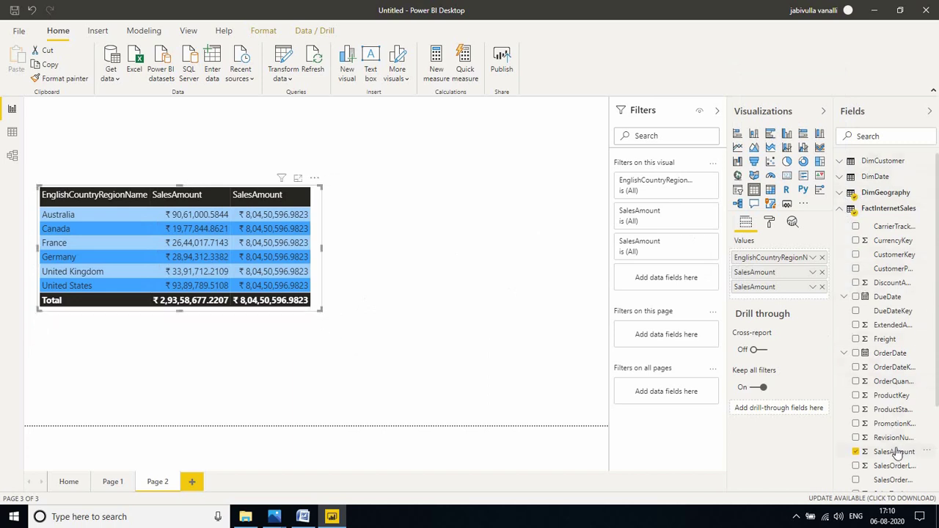
{"action": "left_click_drag", "start_coordinate": [896, 454], "coordinate": [525, 369]}
{"action": "left_click", "coordinate": [787, 176]}
{"action": "left_click_drag", "start_coordinate": [533, 371], "coordinate": [480, 343]}
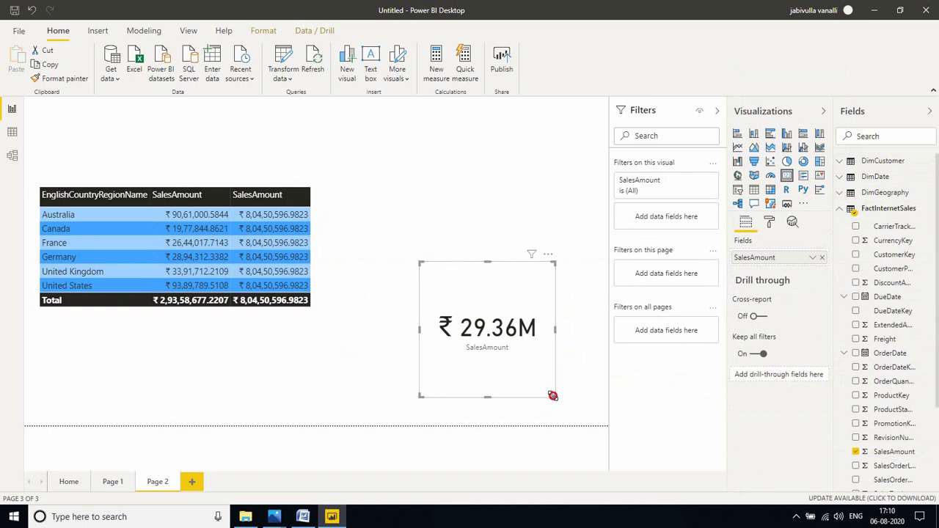
{"action": "left_click_drag", "start_coordinate": [552, 395], "coordinate": [545, 359]}
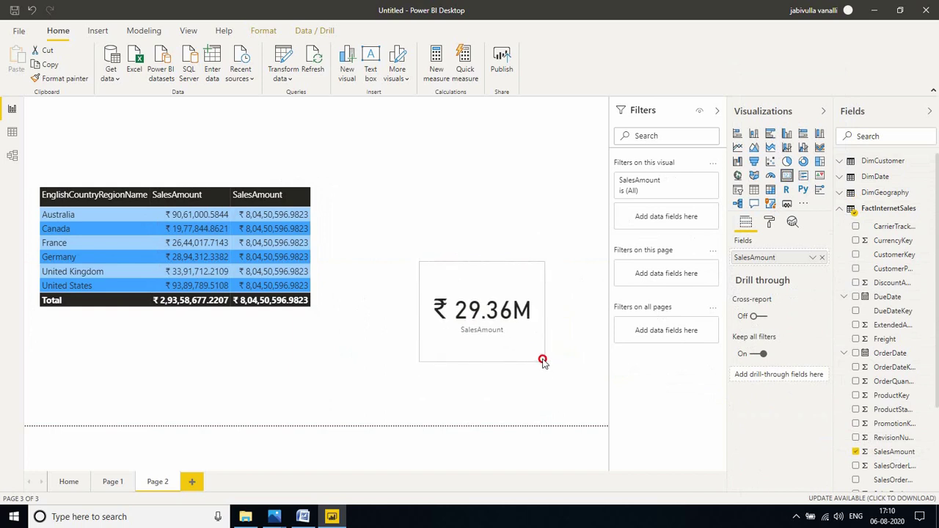
On Page 1, select the SalesAmount by CalendarYear chart and expand the DimDate columns.
{"action": "left_click", "coordinate": [68, 482]}
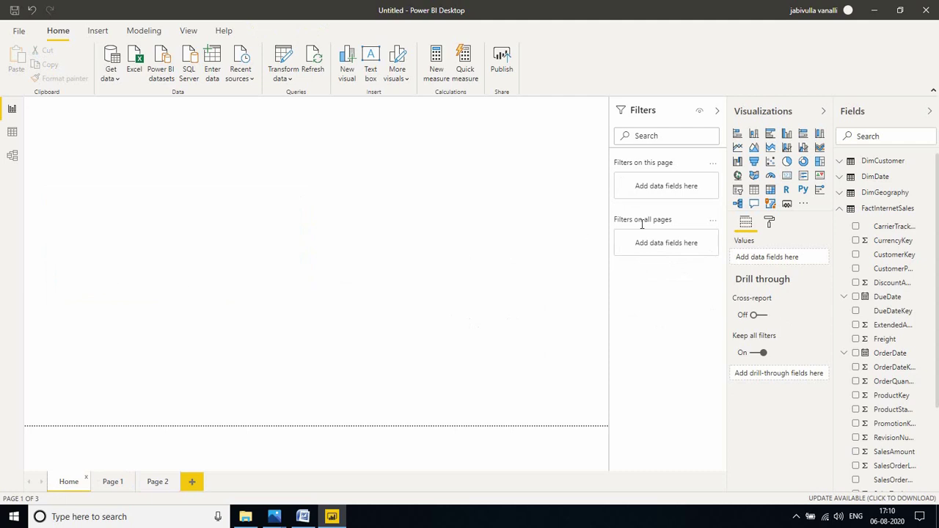
{"action": "mouse_move", "coordinate": [888, 208]}
{"action": "left_click", "coordinate": [841, 210]}
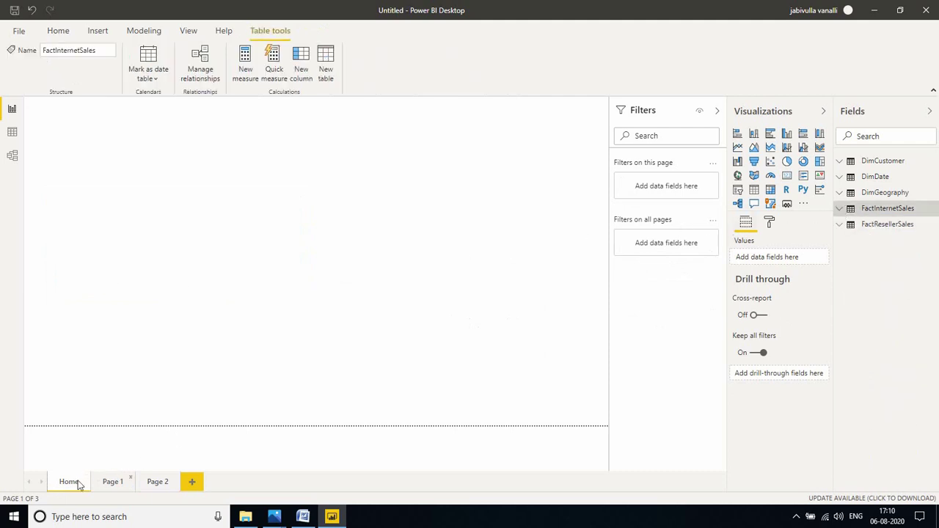
{"action": "left_click", "coordinate": [112, 481]}
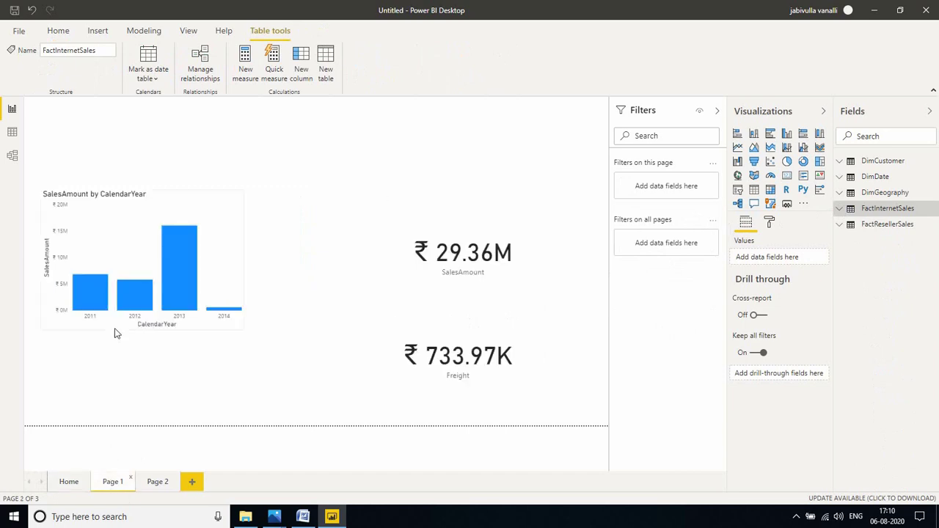
{"action": "left_click", "coordinate": [180, 228]}
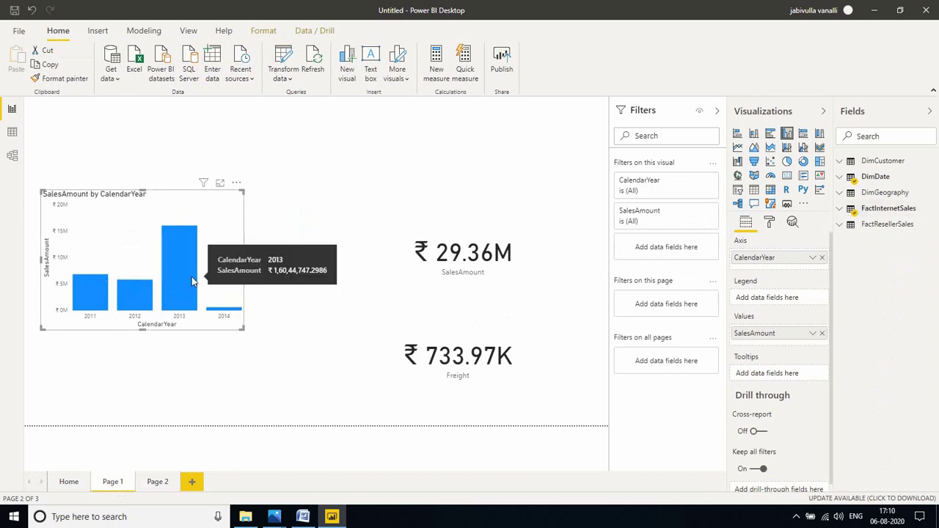
{"action": "left_click", "coordinate": [841, 180]}
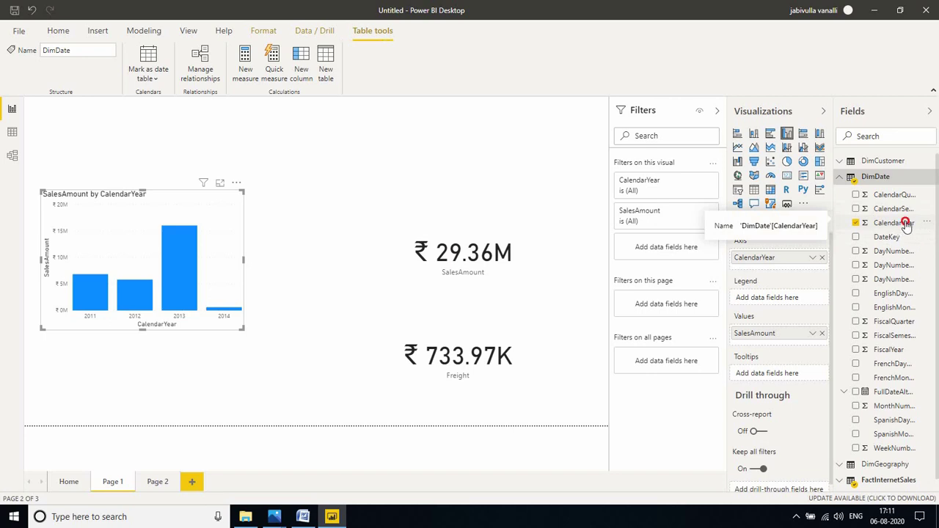
Set CalendarYear as Page 1's drill-through field and reposition the generated back button.
{"action": "left_click", "coordinate": [906, 223]}
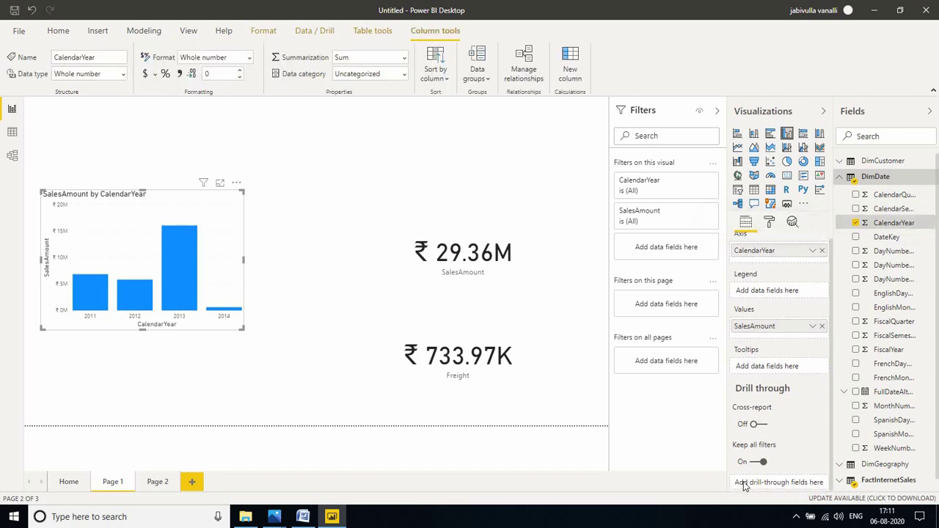
{"action": "left_click_drag", "start_coordinate": [877, 224], "coordinate": [776, 484]}
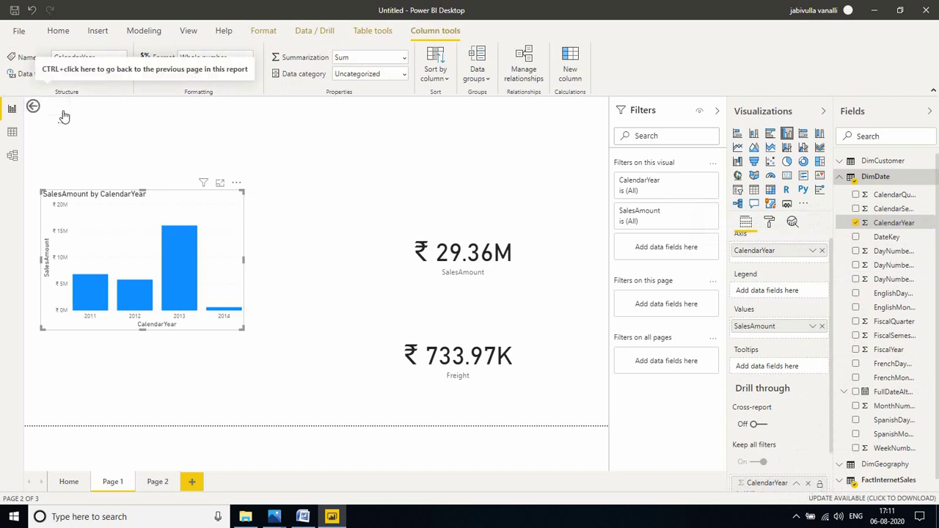
{"action": "left_click_drag", "start_coordinate": [50, 111], "coordinate": [106, 153]}
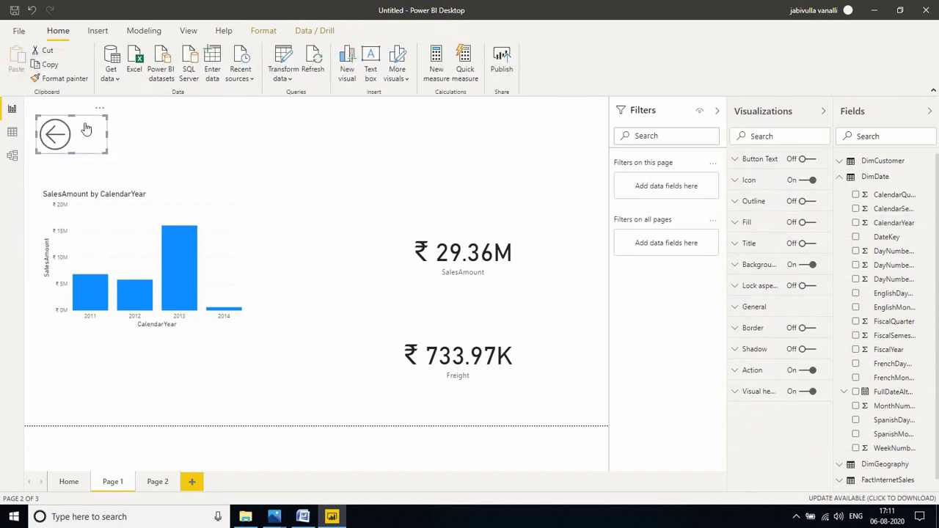
{"action": "left_click_drag", "start_coordinate": [84, 125], "coordinate": [85, 120]}
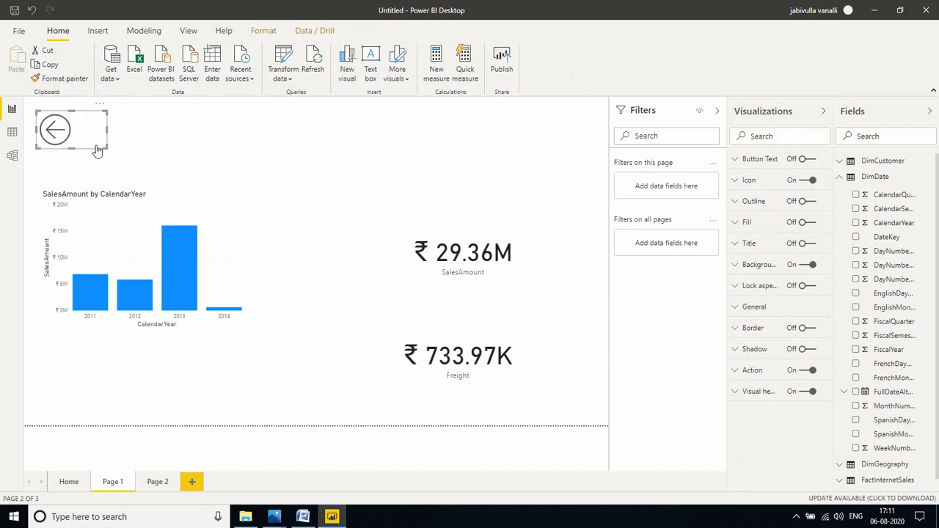
On Home, add a compact CalendarYear table listing individual years 2005–2014, then right-click a year.
{"action": "left_click", "coordinate": [68, 482]}
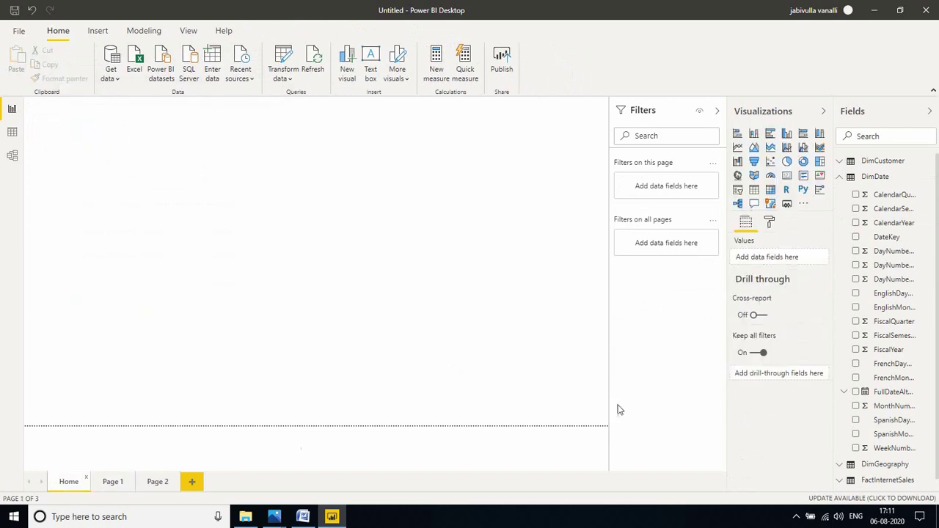
{"action": "left_click_drag", "start_coordinate": [886, 228], "coordinate": [229, 224]}
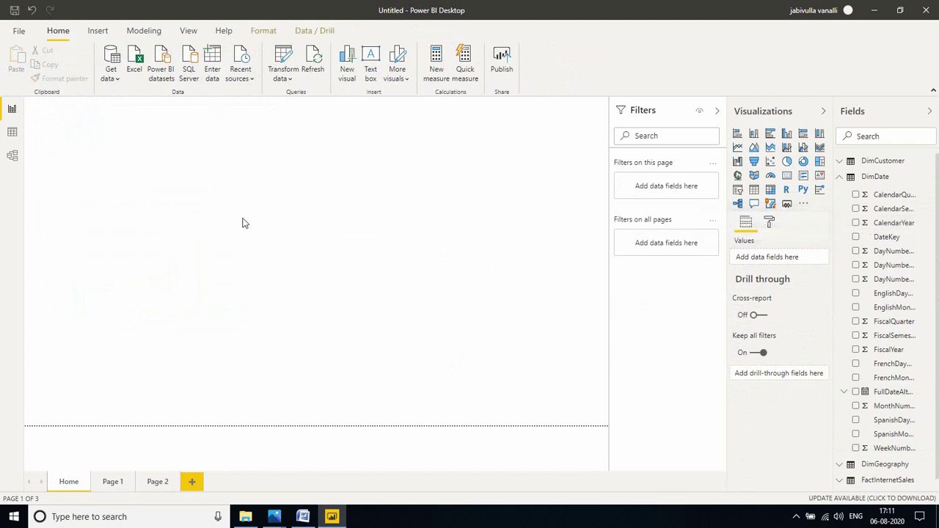
{"action": "left_click", "coordinate": [755, 189]}
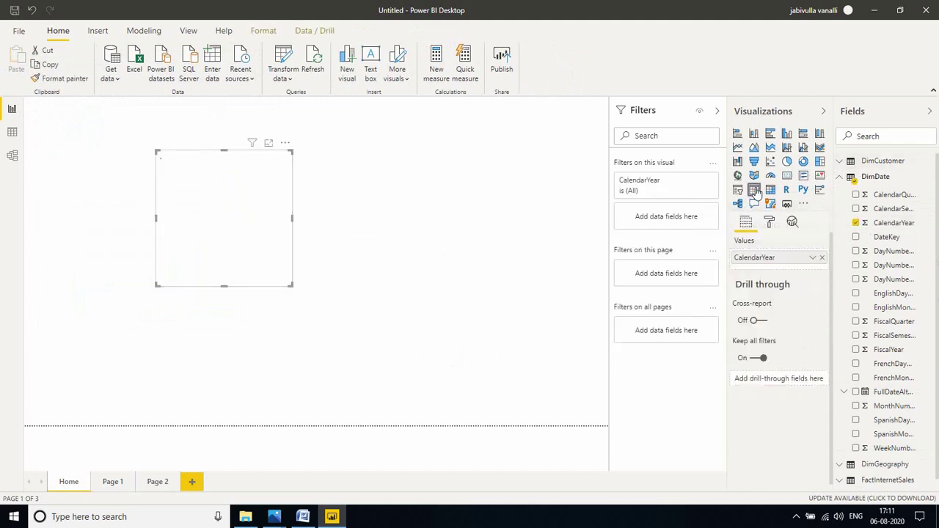
{"action": "right_click", "coordinate": [775, 258]}
{"action": "left_click", "coordinate": [797, 102]}
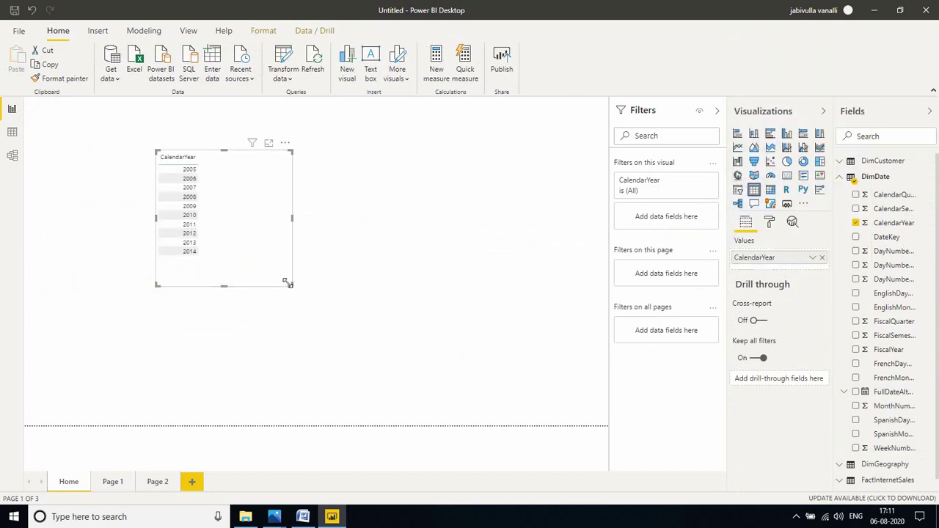
{"action": "left_click_drag", "start_coordinate": [292, 286], "coordinate": [210, 259]}
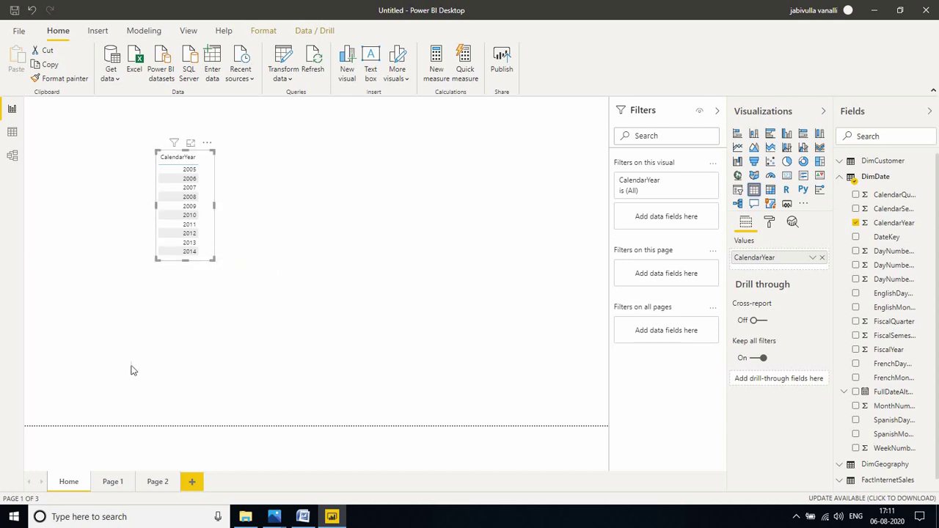
{"action": "right_click", "coordinate": [188, 174]}
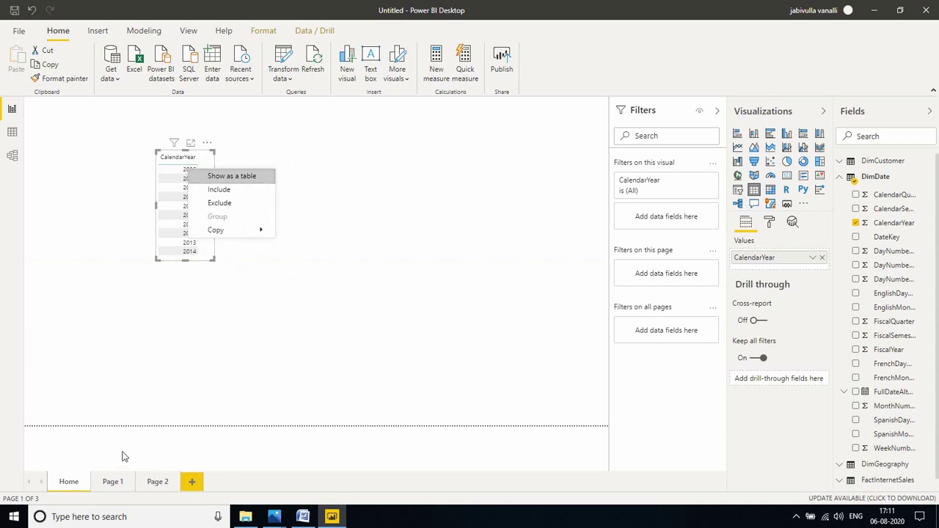
Set Page 1's drill-through 'Allow drill through when' option to Used as category.
{"action": "left_click", "coordinate": [112, 483]}
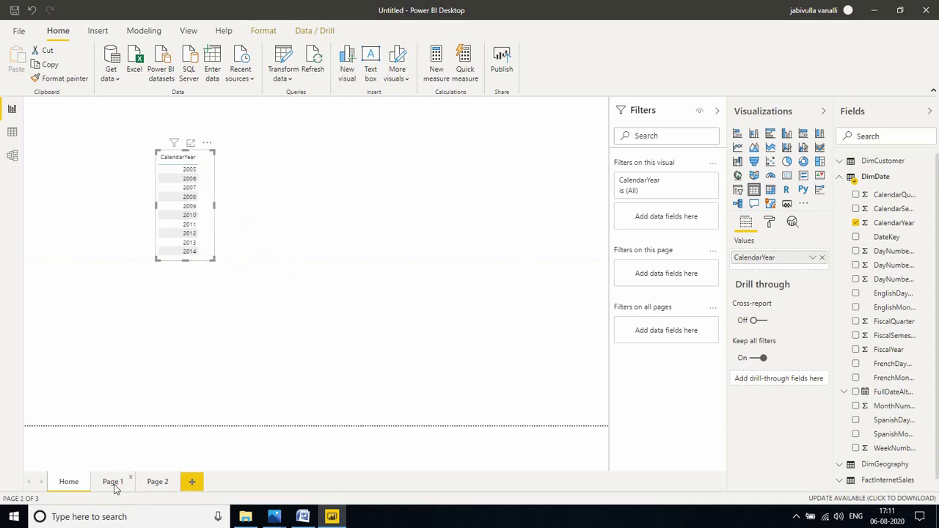
{"action": "mouse_move", "coordinate": [780, 394]}
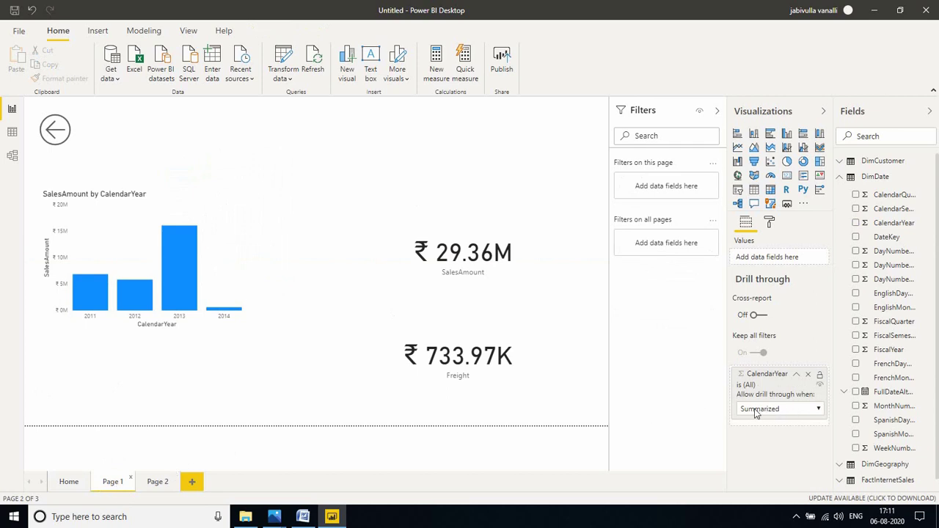
{"action": "left_click", "coordinate": [806, 409]}
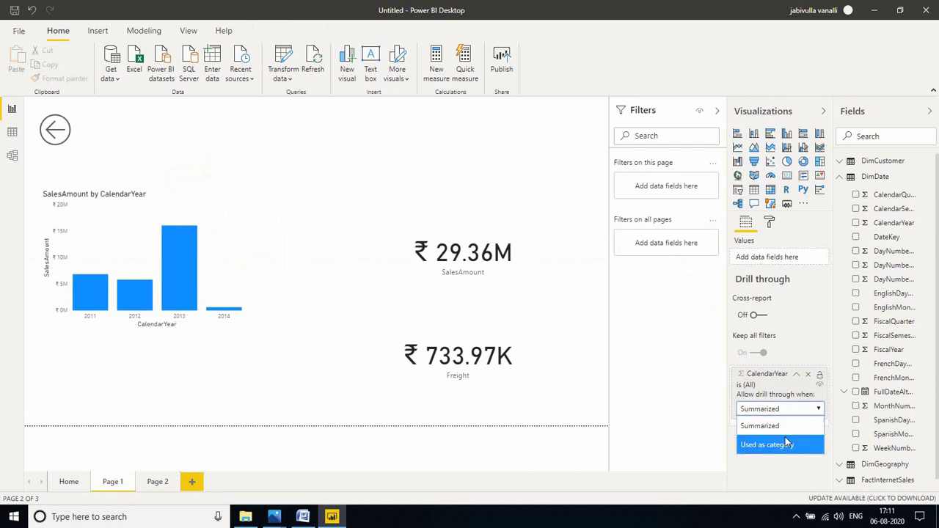
{"action": "left_click", "coordinate": [780, 441]}
{"action": "scroll", "coordinate": [783, 446], "scroll_direction": "down", "scroll_amount": 2}
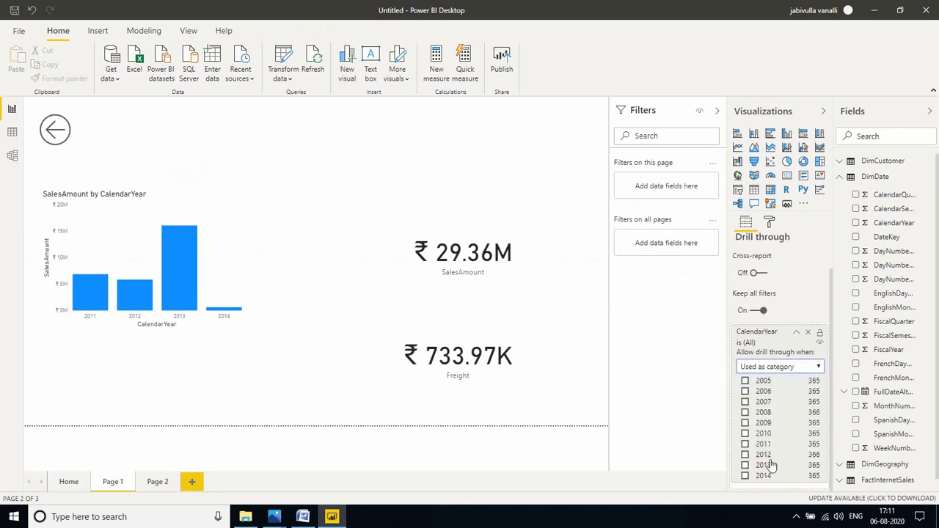
{"action": "scroll", "coordinate": [763, 400], "scroll_direction": "up", "scroll_amount": 2}
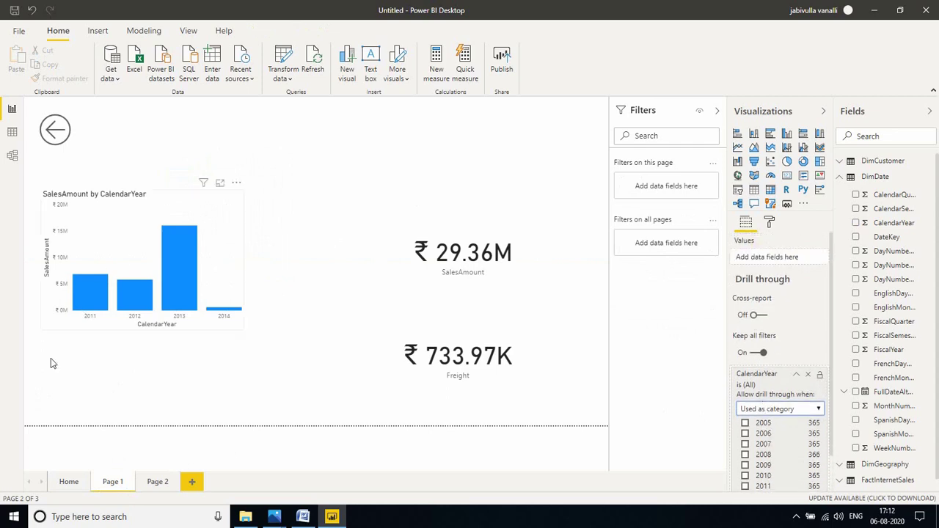
From the Home year table, drill through to Page 1 for 2013.
{"action": "left_click", "coordinate": [69, 482]}
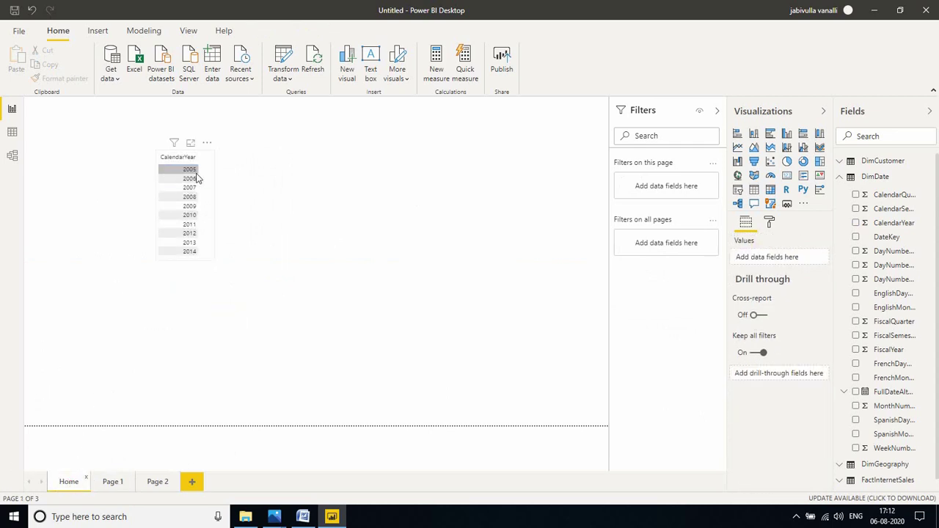
{"action": "right_click", "coordinate": [184, 193]}
{"action": "mouse_move", "coordinate": [223, 240]}
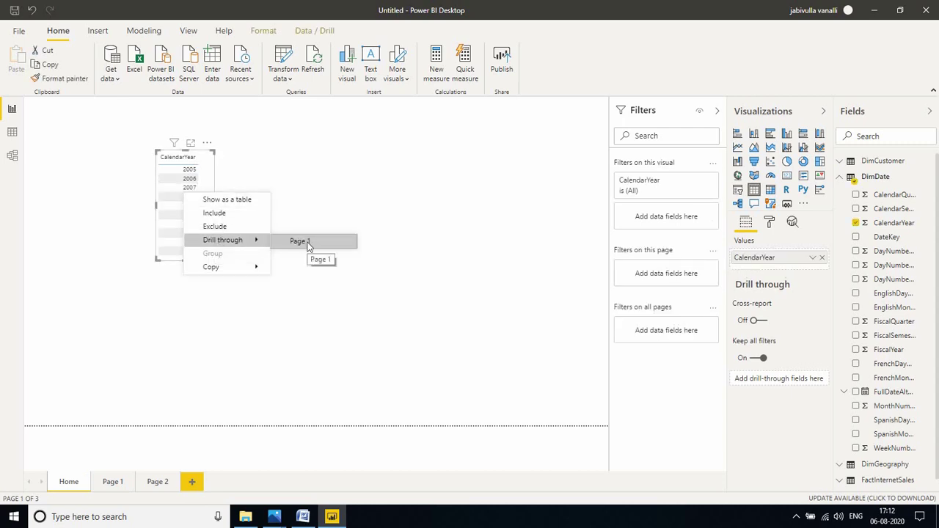
{"action": "left_click", "coordinate": [307, 246]}
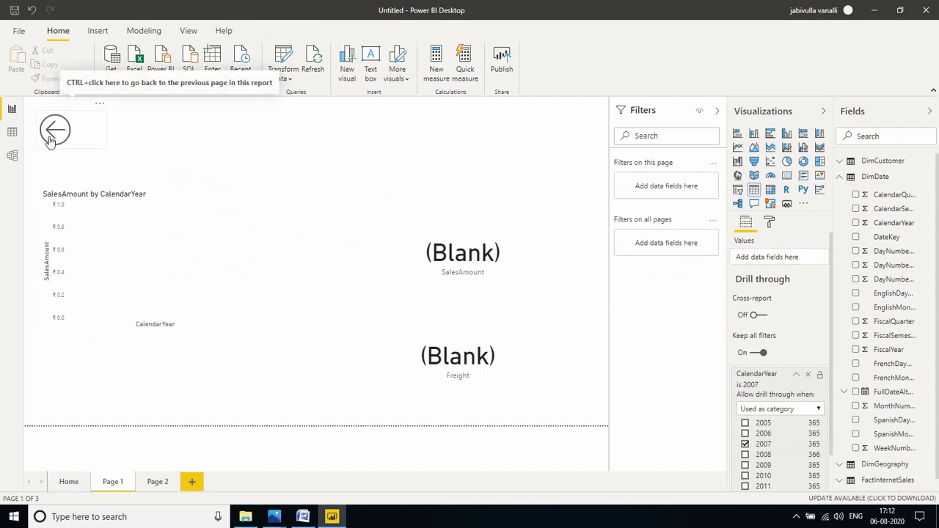
{"action": "left_click", "coordinate": [50, 140], "text": "ctrl"}
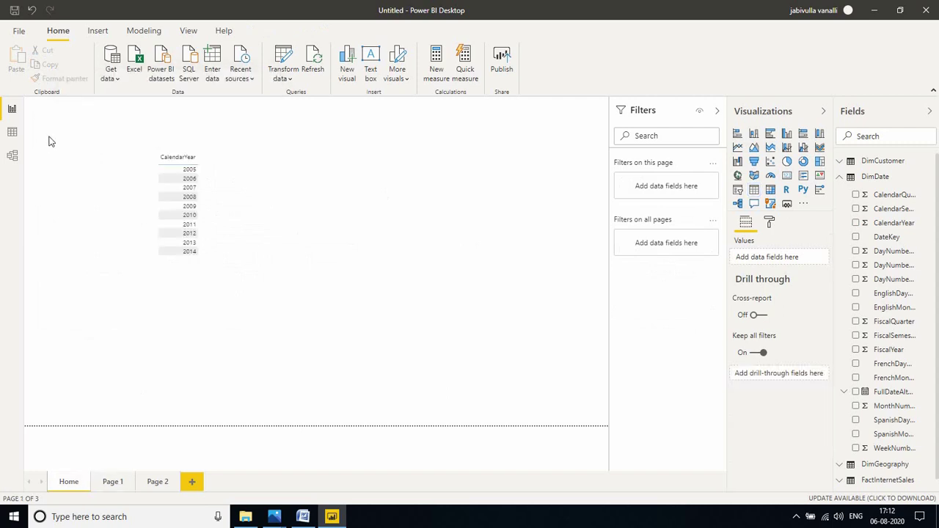
{"action": "right_click", "coordinate": [177, 246]}
{"action": "mouse_move", "coordinate": [216, 289]}
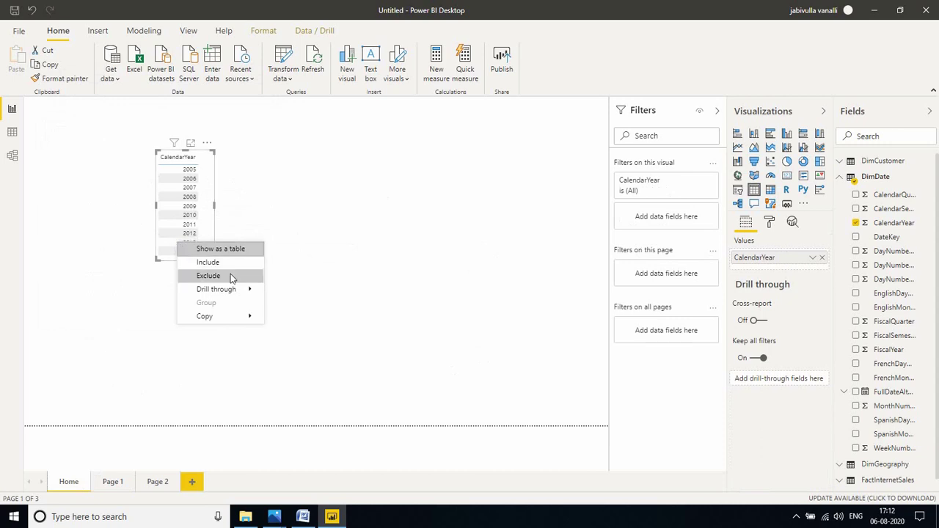
{"action": "left_click", "coordinate": [305, 291]}
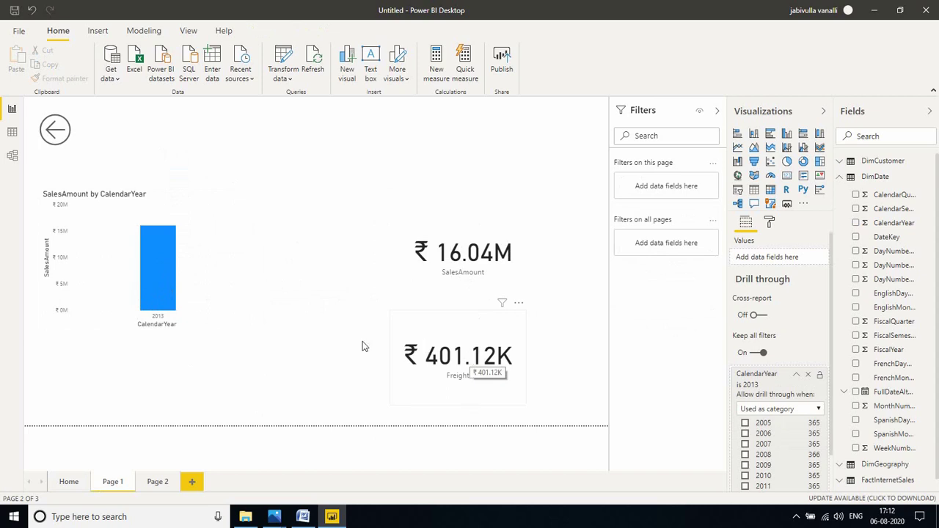
Add DimGeography EnglishCountryRegionName to Page 2's Drill through well, then return Home.
{"action": "left_click", "coordinate": [150, 483]}
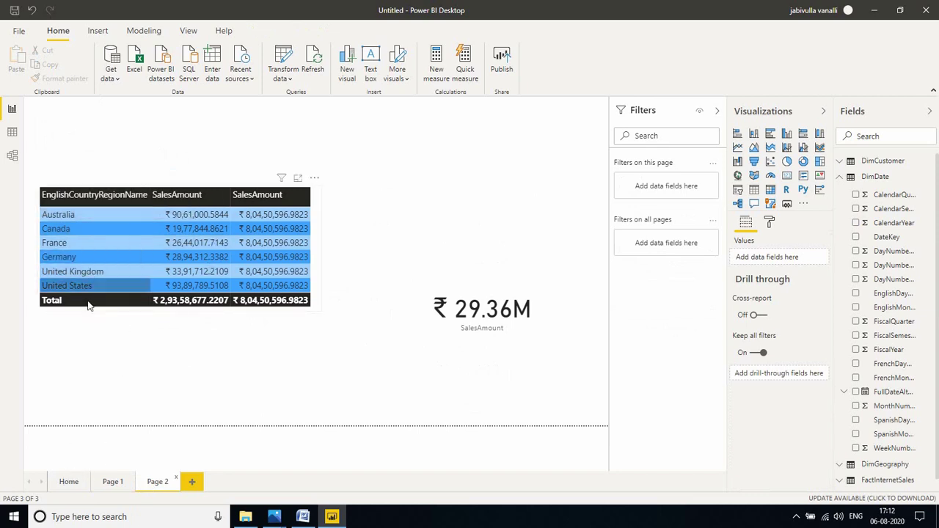
{"action": "left_click", "coordinate": [69, 483]}
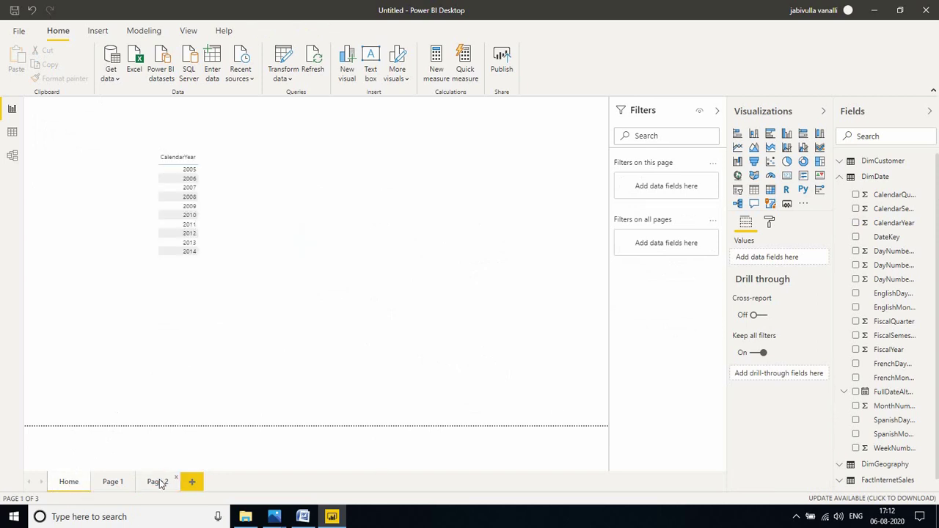
{"action": "left_click", "coordinate": [840, 177]}
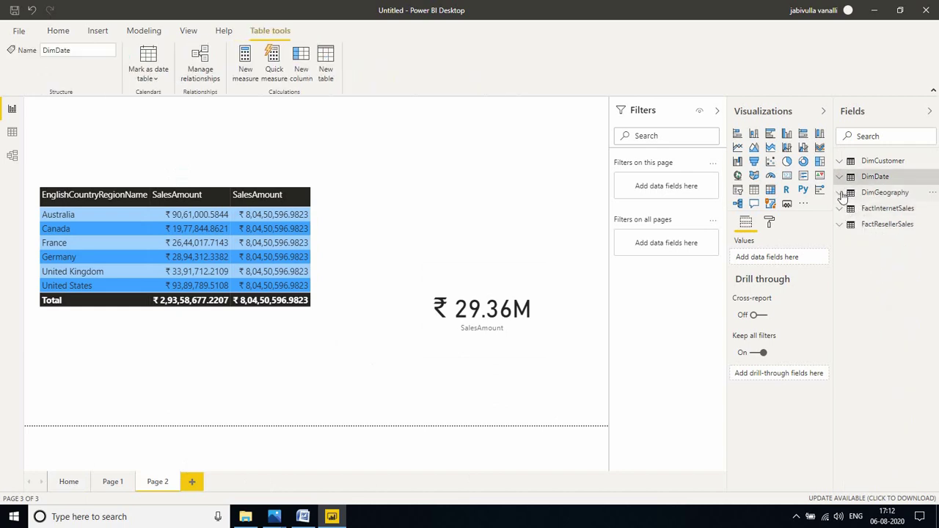
{"action": "left_click", "coordinate": [841, 193]}
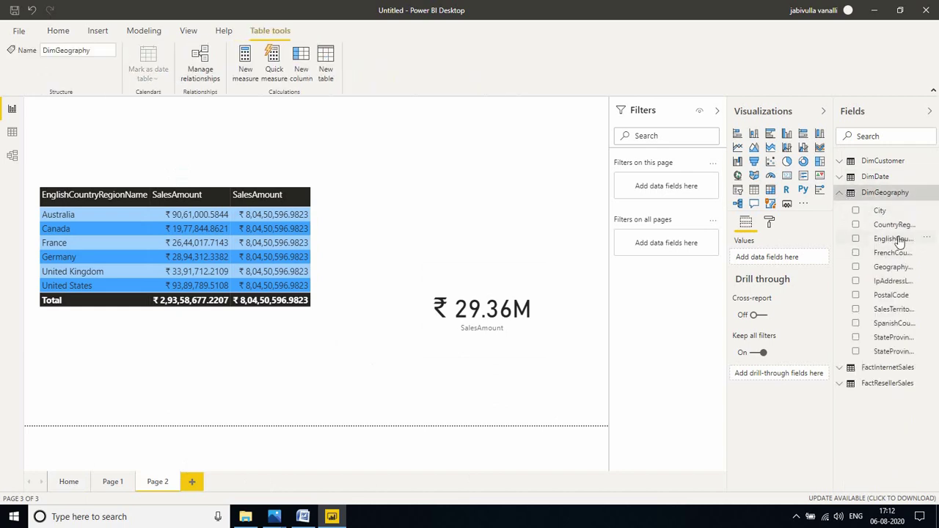
{"action": "mouse_move", "coordinate": [899, 240]}
{"action": "left_mouse_down"}
{"action": "mouse_move", "coordinate": [782, 372]}
{"action": "mouse_move", "coordinate": [790, 367]}
{"action": "left_mouse_up"}
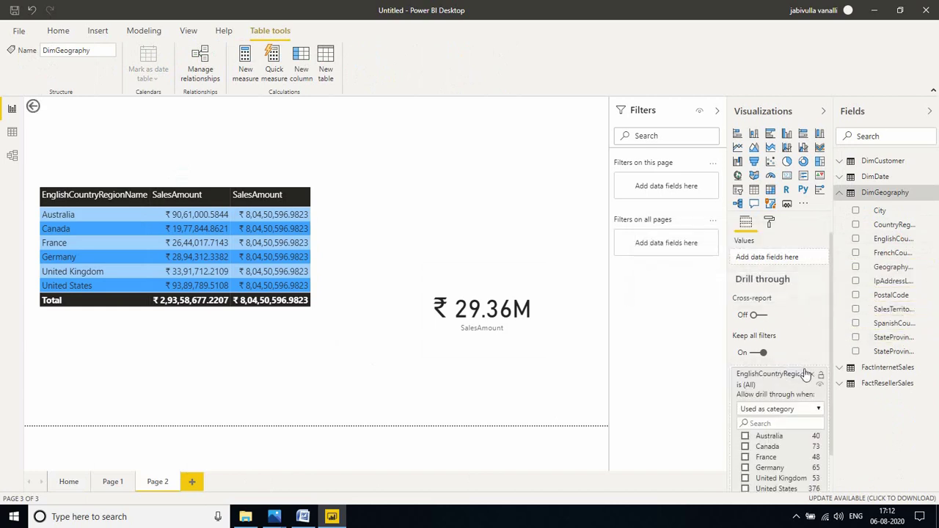
{"action": "left_click", "coordinate": [68, 482]}
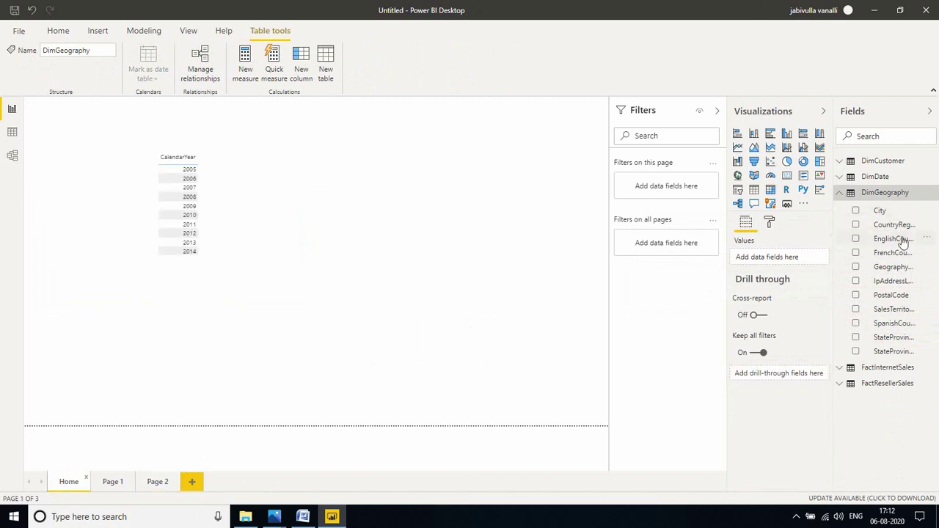
Add an EnglishCountryRegionName slicer on Home and drill through on Australia to Page 2.
{"action": "mouse_move", "coordinate": [904, 245]}
{"action": "left_mouse_down"}
{"action": "mouse_move", "coordinate": [541, 217]}
{"action": "mouse_move", "coordinate": [339, 182]}
{"action": "left_mouse_up"}
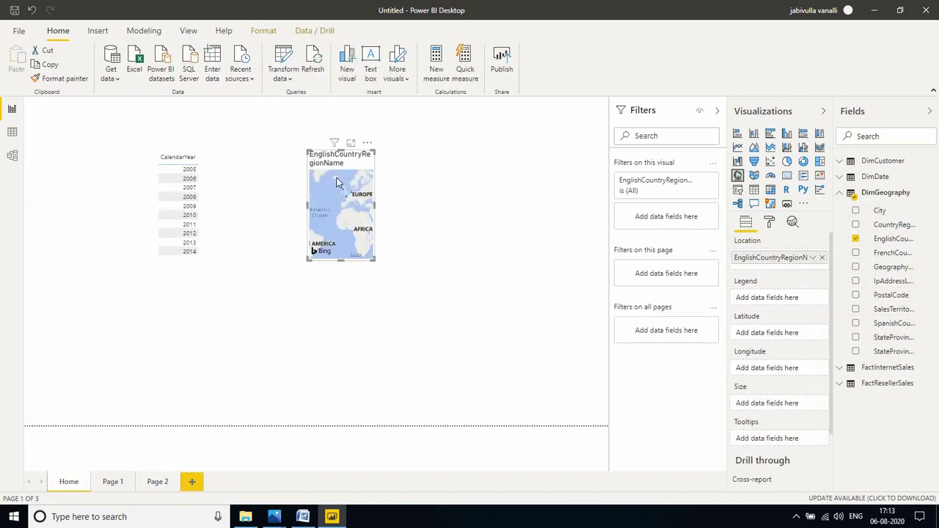
{"action": "left_click", "coordinate": [754, 190]}
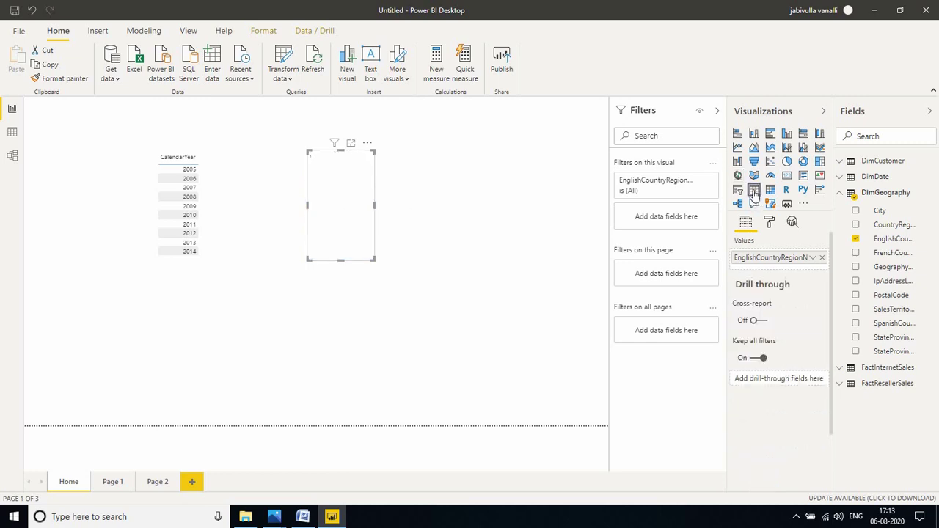
{"action": "left_click_drag", "start_coordinate": [373, 258], "coordinate": [397, 231]}
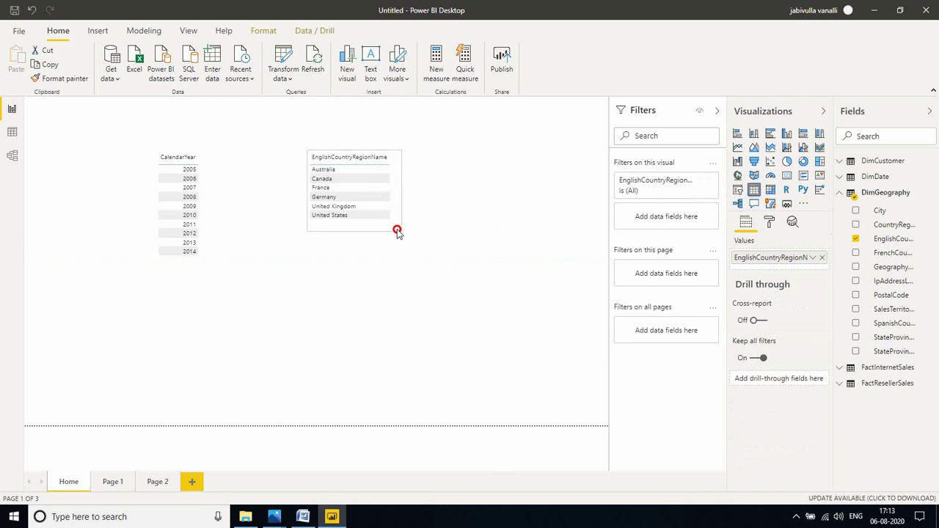
{"action": "left_click", "coordinate": [736, 192]}
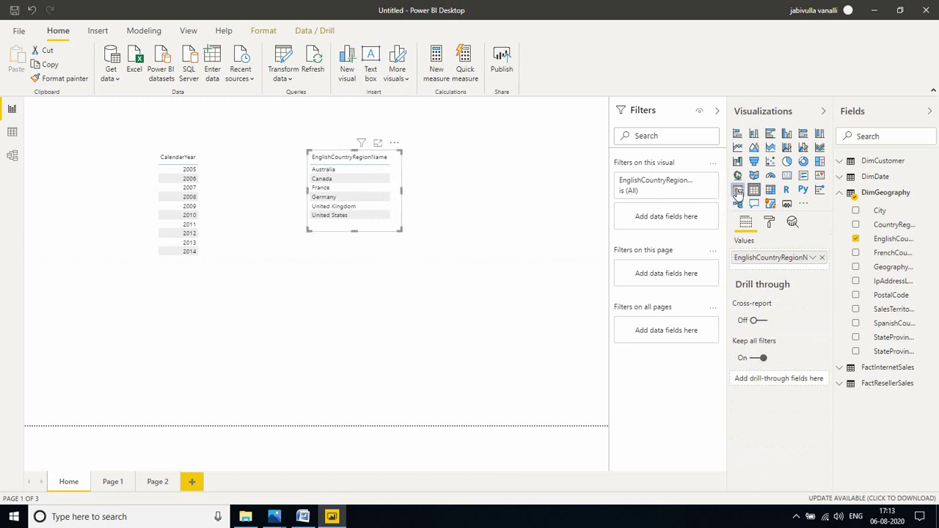
{"action": "right_click", "coordinate": [332, 166]}
{"action": "mouse_move", "coordinate": [372, 241]}
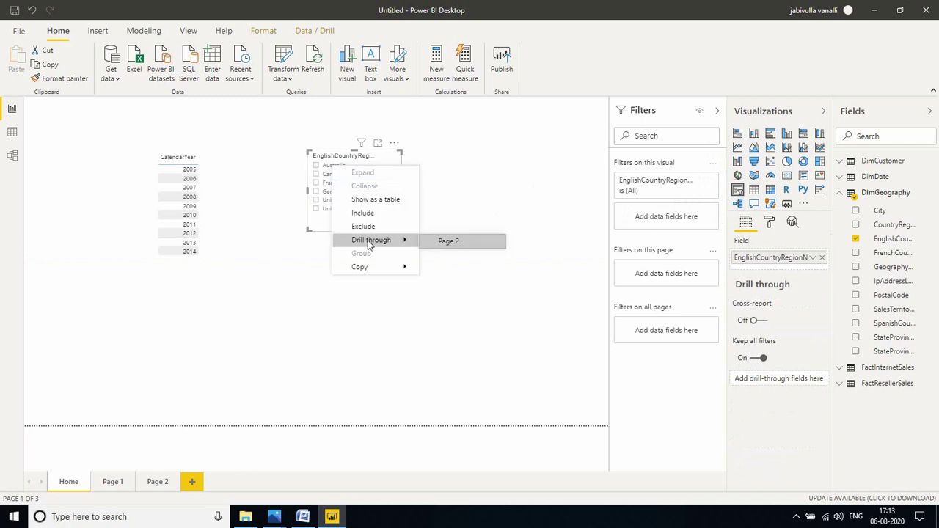
{"action": "left_click", "coordinate": [449, 240]}
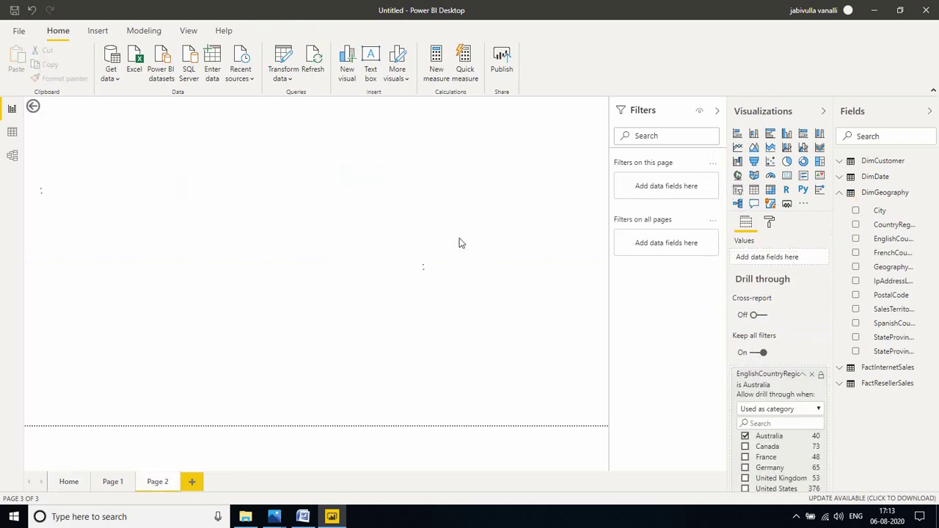
Enlarge Page 2's back arrow, leaving its button text off, and use it to return Home.
{"action": "left_click", "coordinate": [50, 117]}
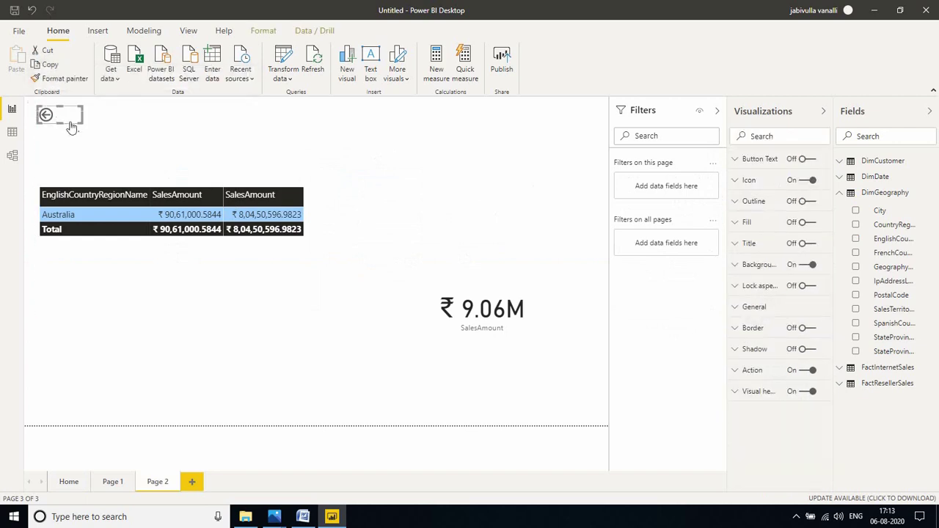
{"action": "left_click_drag", "start_coordinate": [83, 124], "coordinate": [103, 142]}
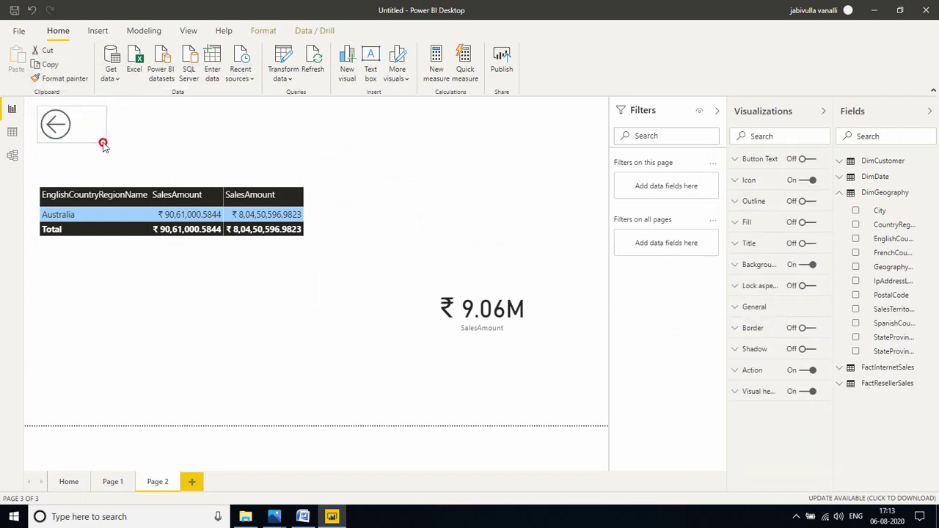
{"action": "left_click", "coordinate": [810, 159]}
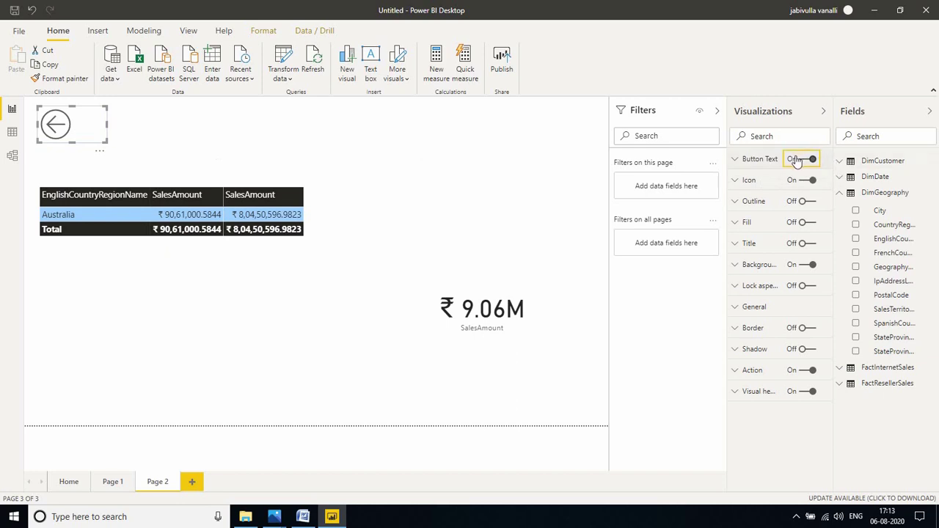
{"action": "left_click", "coordinate": [797, 160]}
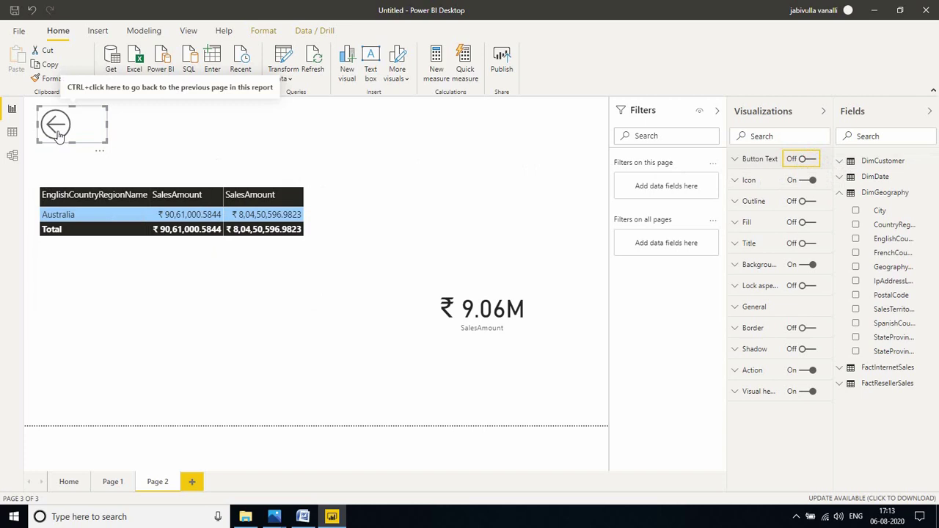
{"action": "left_click", "coordinate": [58, 133], "text": "ctrl"}
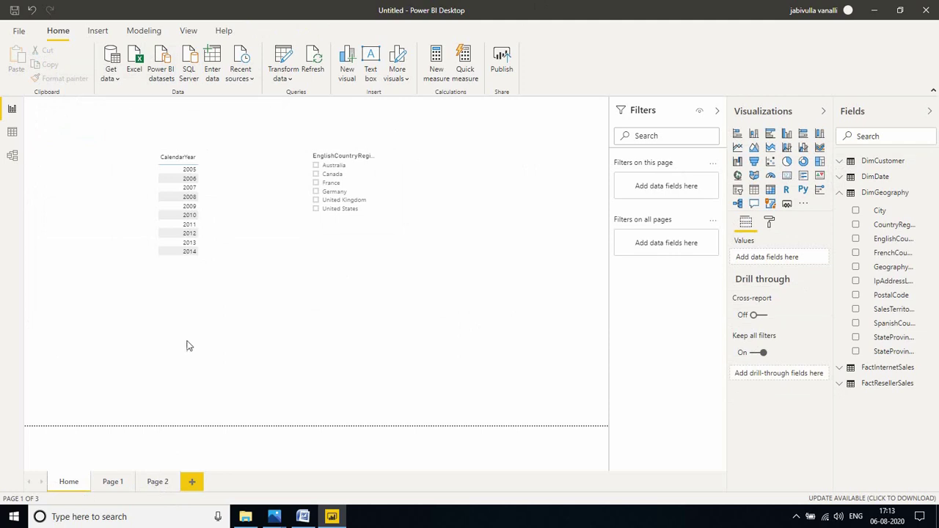
Bring End Screen.jpg with the Power BI training contact details to the front in Photos.
{"action": "mouse_move", "coordinate": [273, 516]}
{"action": "left_click", "coordinate": [332, 473]}
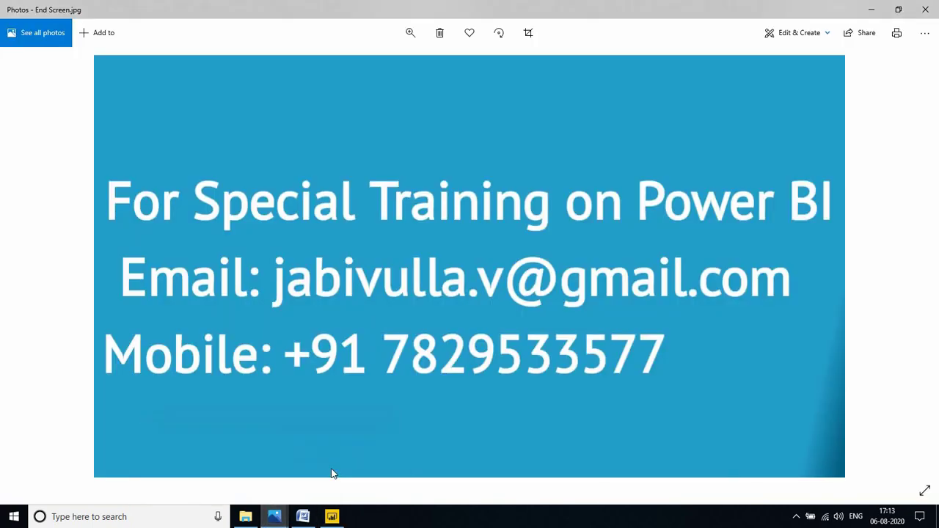